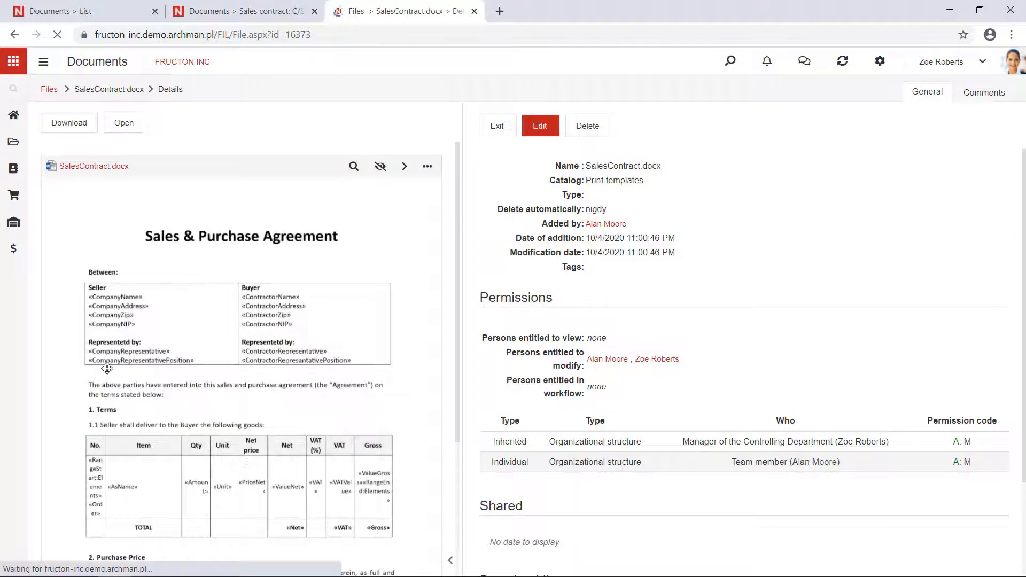
Step: Open the SalesContract document template in Word
scroll(86, 311, "up", 3)
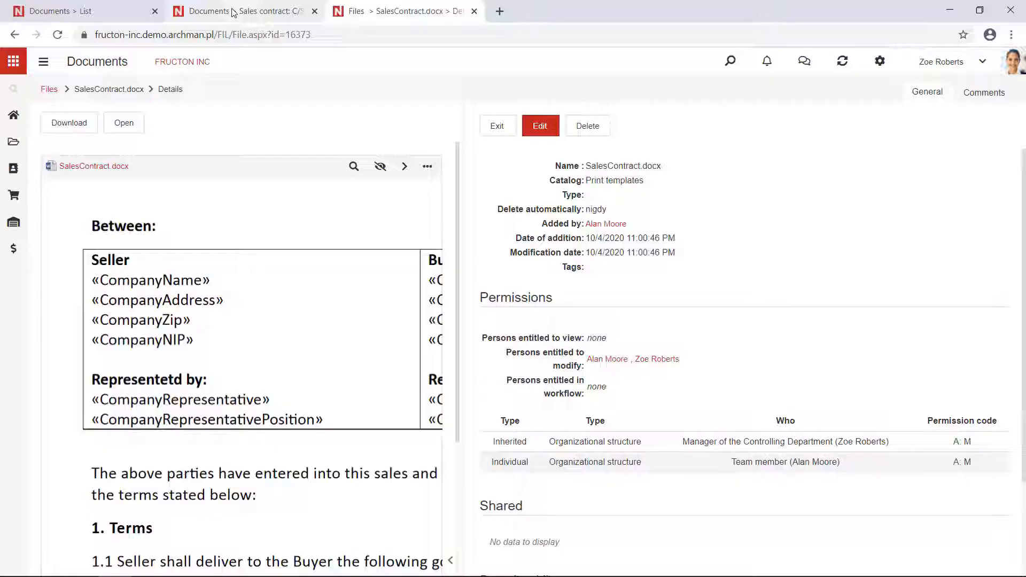
left_click(233, 12)
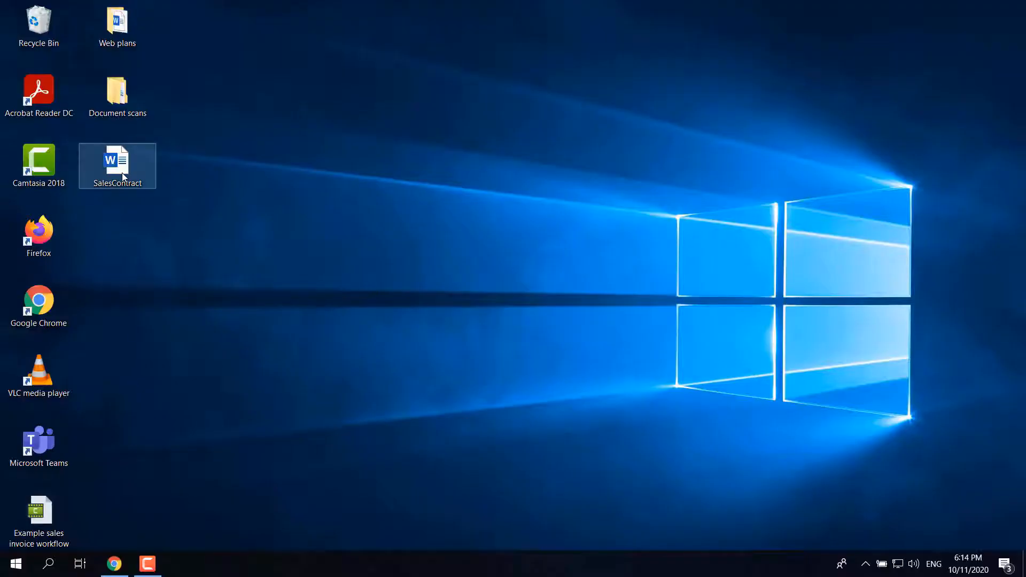
double_click(122, 172)
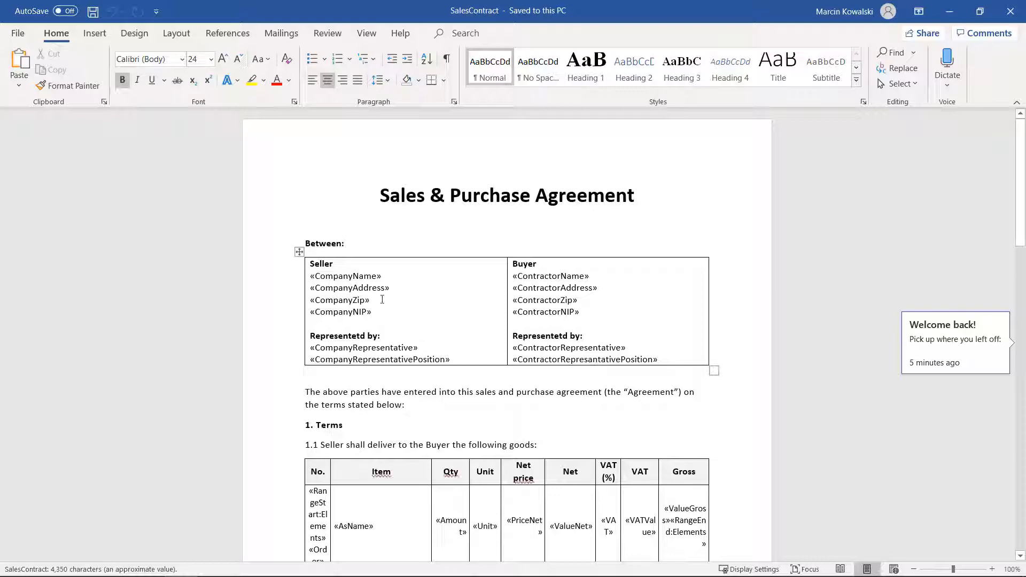
Step: Inspect the field settings of the CompanyZip placeholder in the Seller block, then close them without changes
double_click(343, 300)
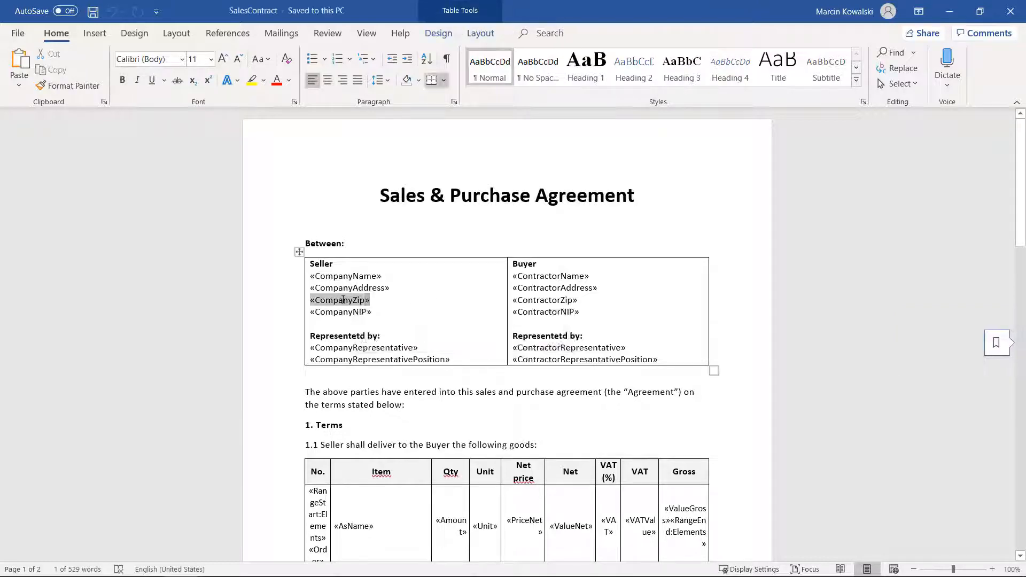
right_click(343, 299)
left_click(364, 407)
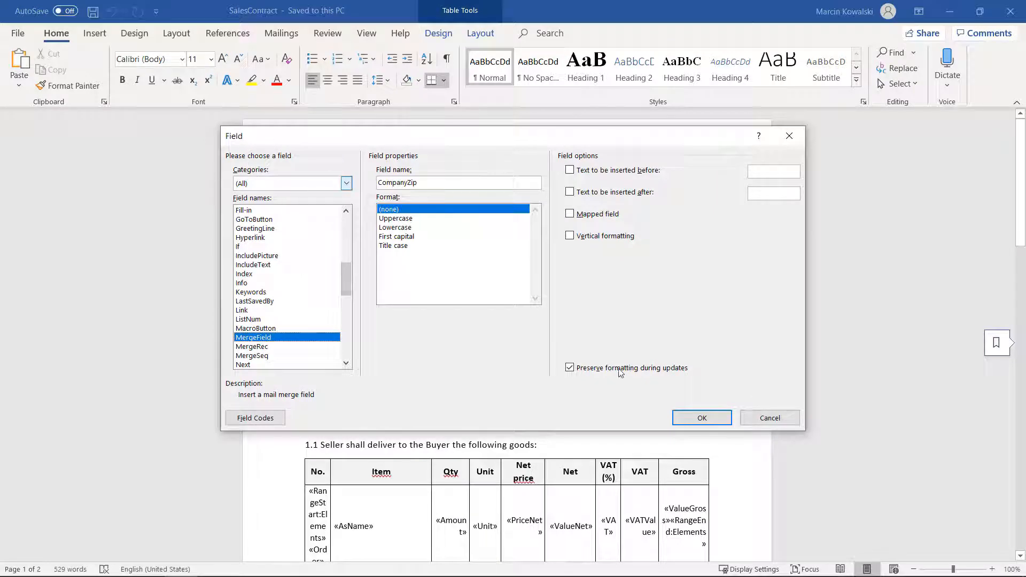
left_click(769, 419)
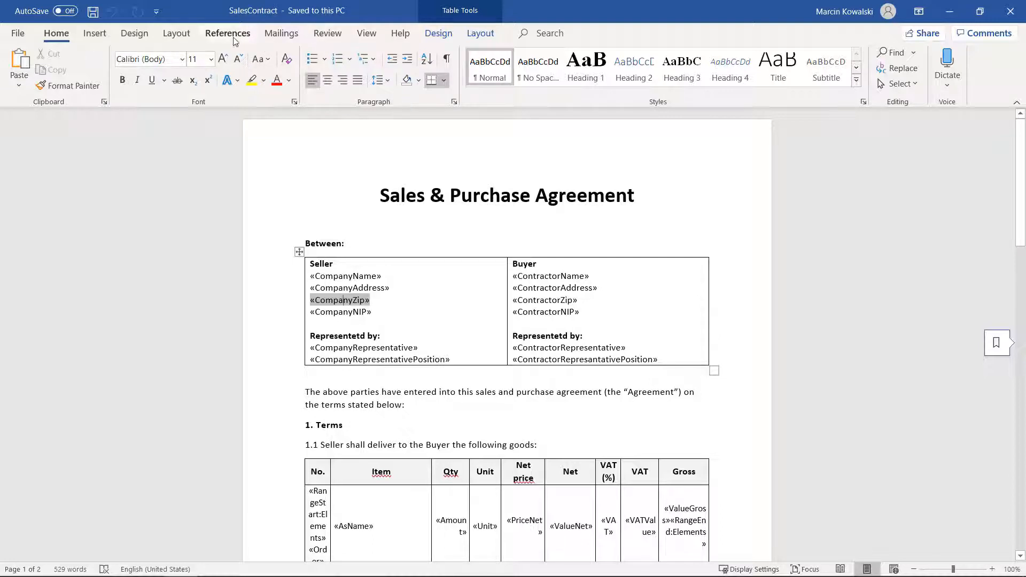
Step: View the Field dialog used for inserting a new field through Quick Parts, then dismiss it without inserting anything
left_click(95, 39)
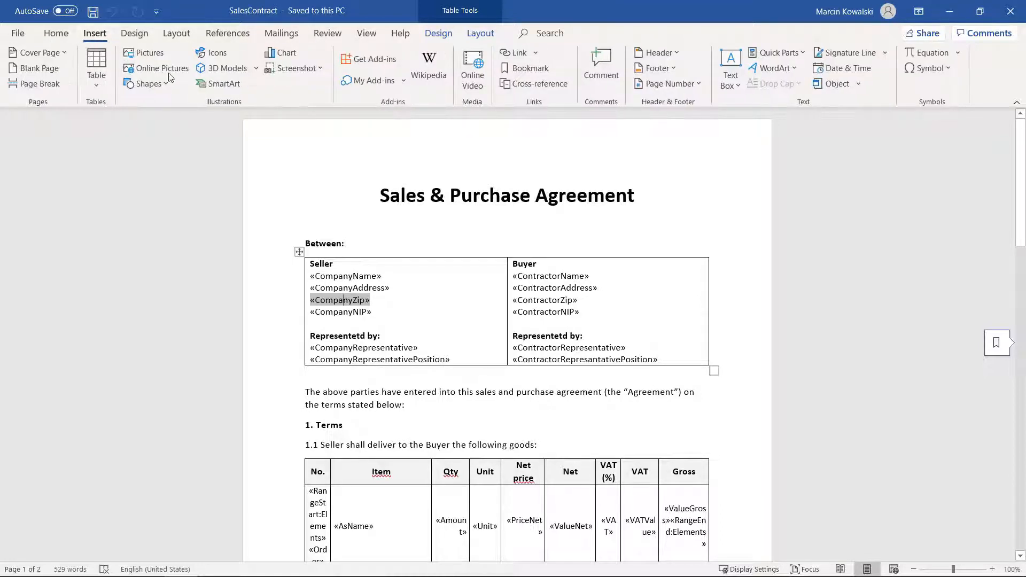
left_click(785, 50)
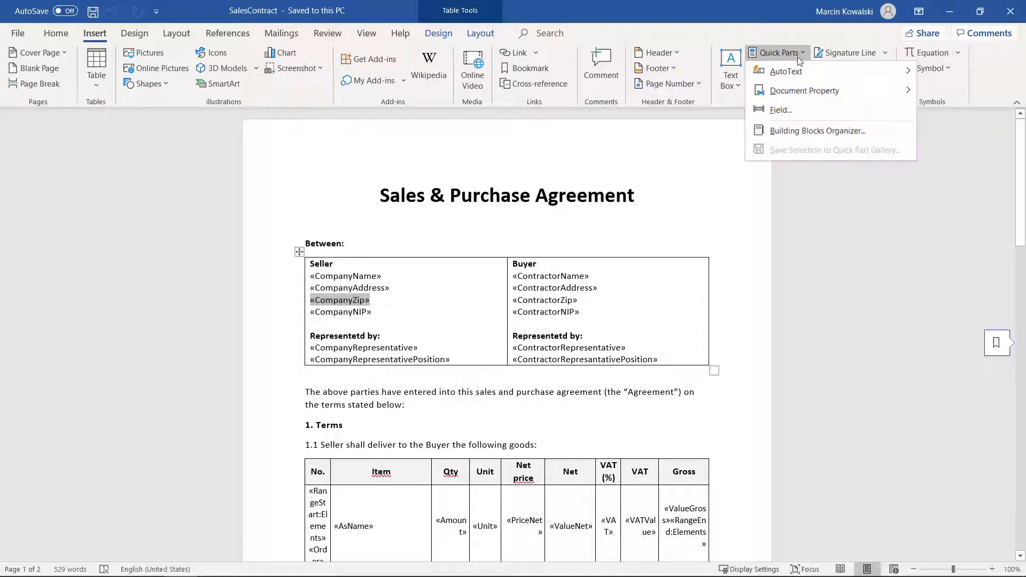
left_click(779, 110)
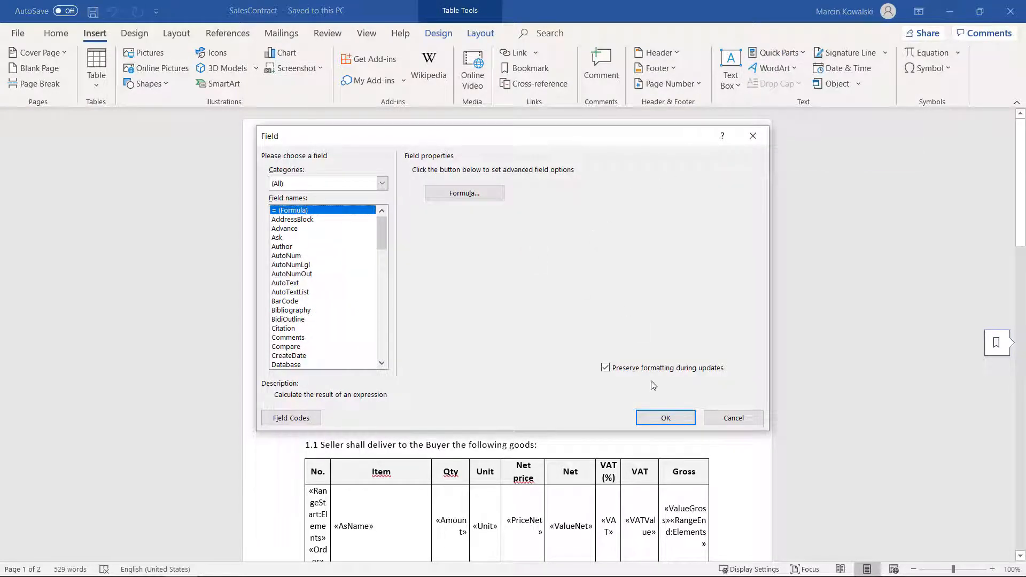
left_click(730, 419)
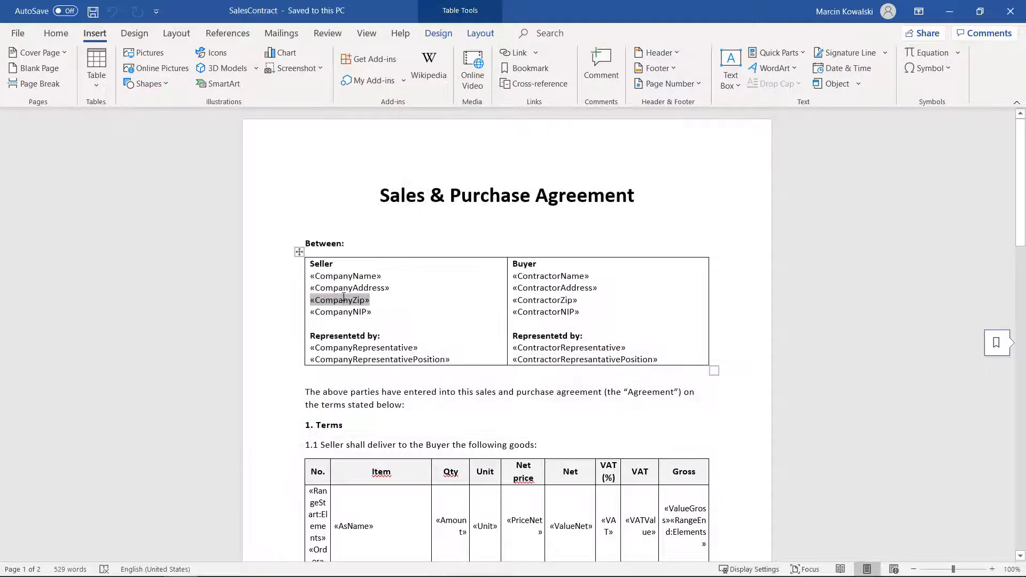
Step: Reopen the CompanyZip field for editing, examine its MergeField type and field name, and close it without changes
right_click(341, 301)
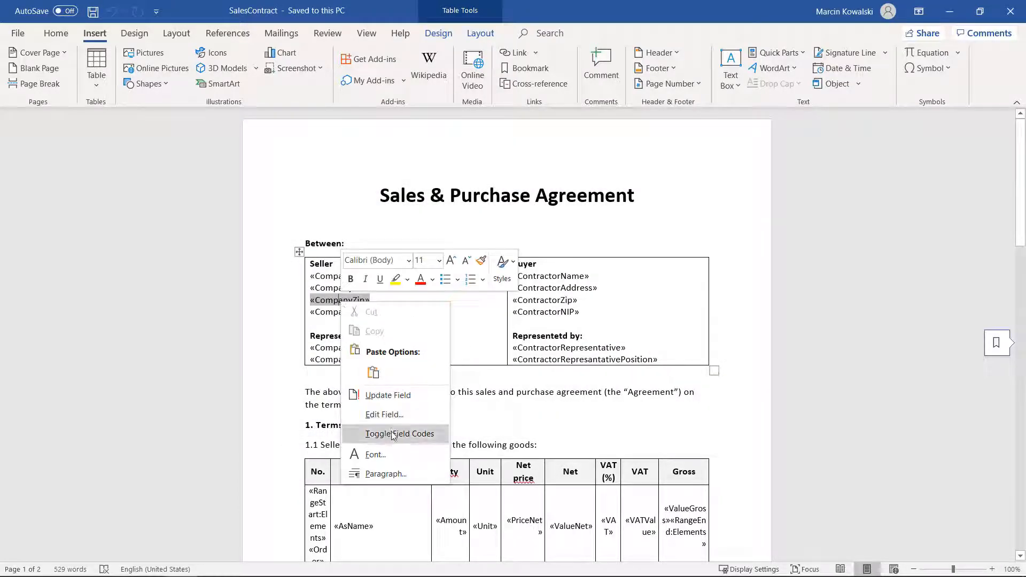
left_click(385, 414)
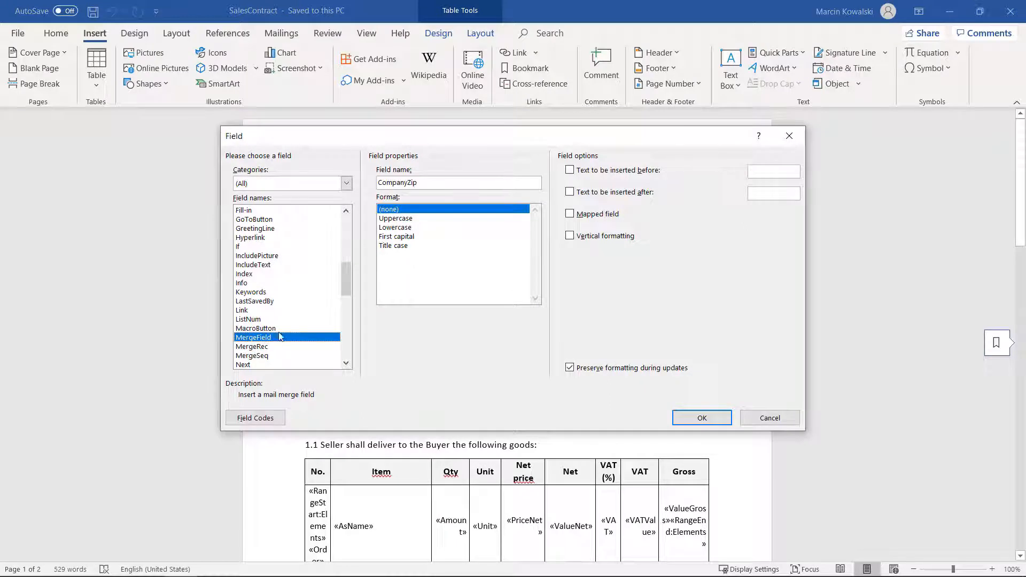
left_click_drag(418, 182, 393, 182)
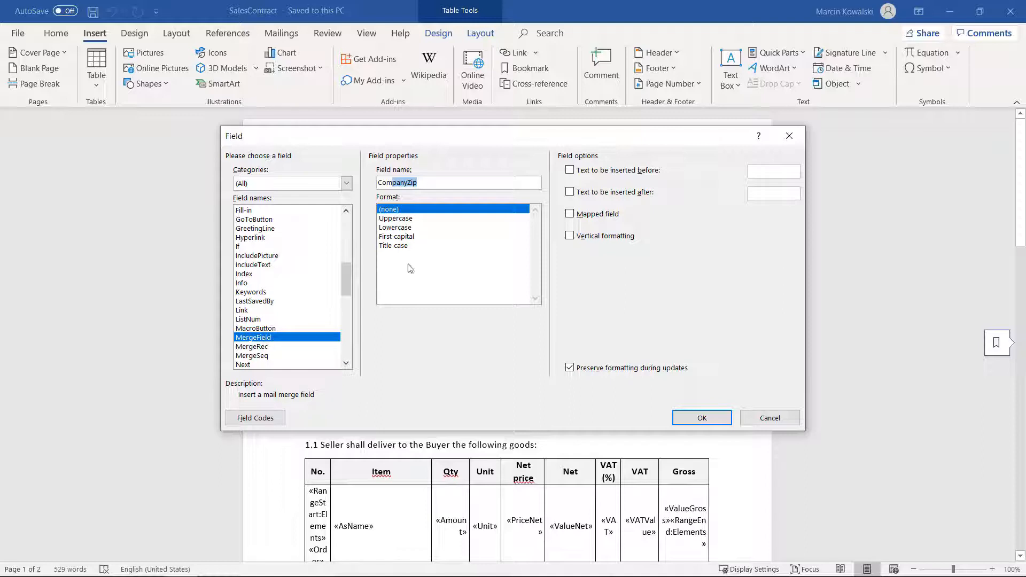
left_click(423, 182)
left_click(754, 423)
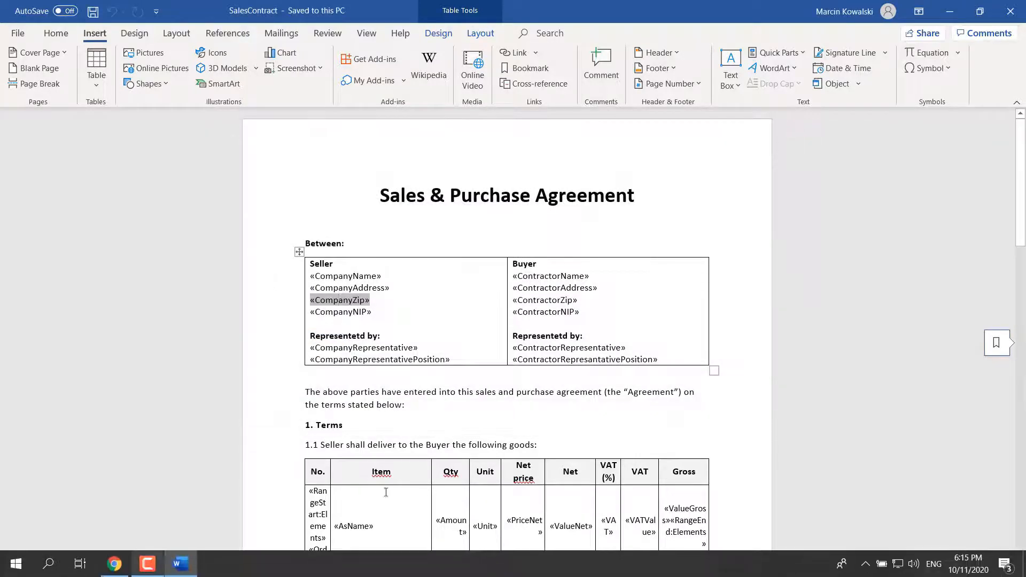
Step: Switch to Chrome and open the sales contract's form in the visual editor, accepting the loss of current form data
left_click(149, 570)
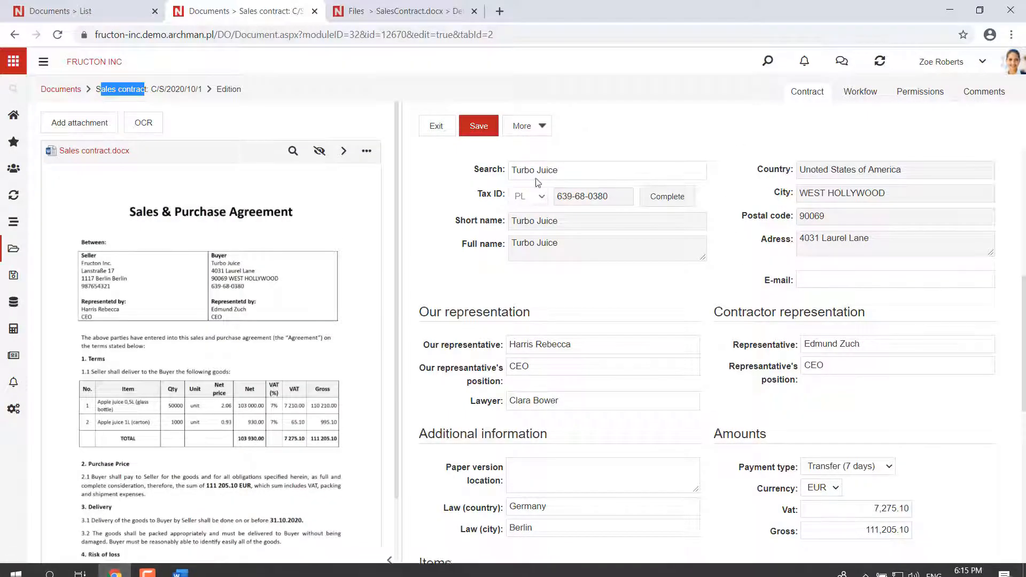
left_click(539, 132)
left_click(527, 400)
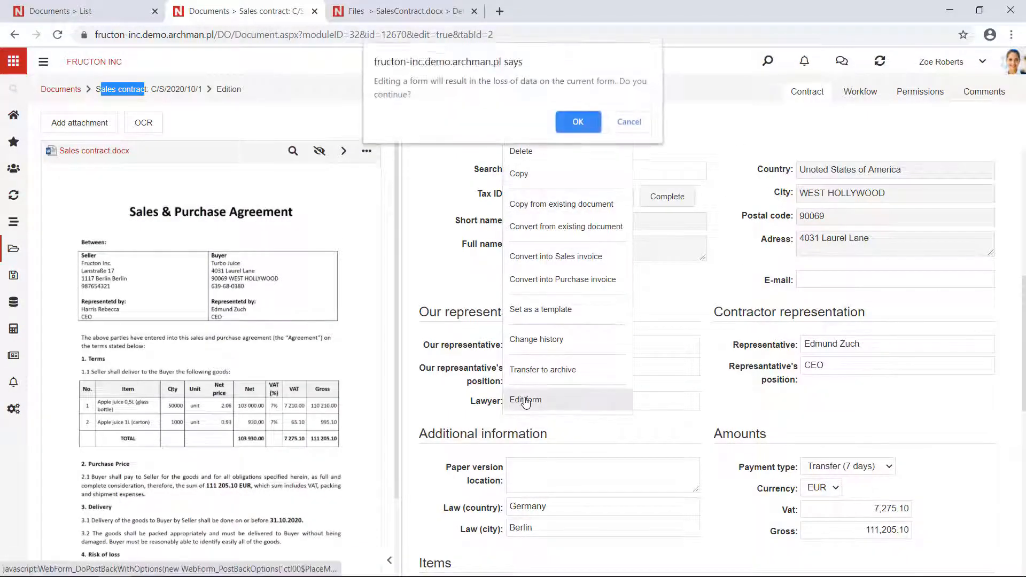
left_click(579, 121)
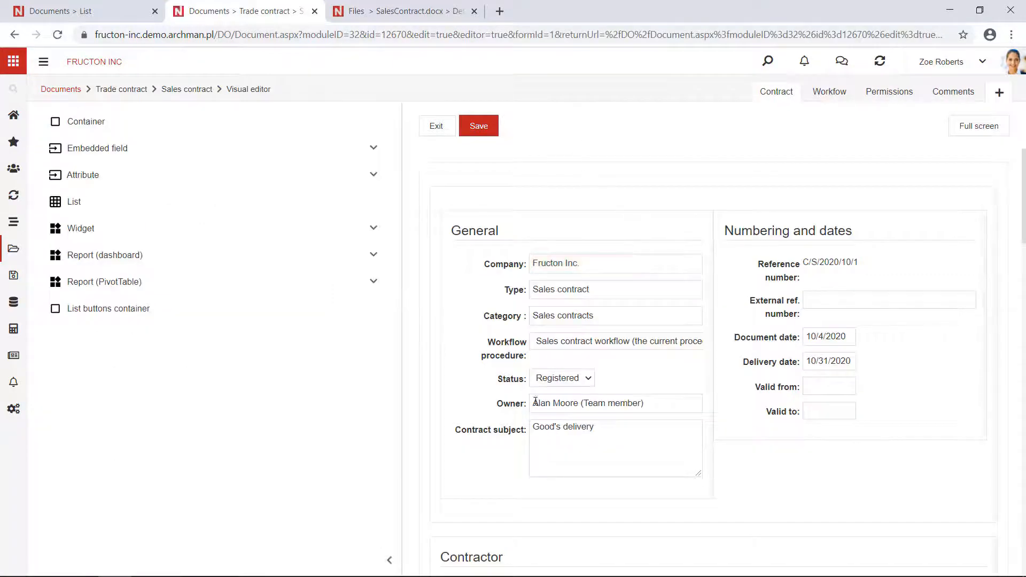
Step: Open the settings of the Contract subject field in the form's General section
scroll(536, 404, "down", 1)
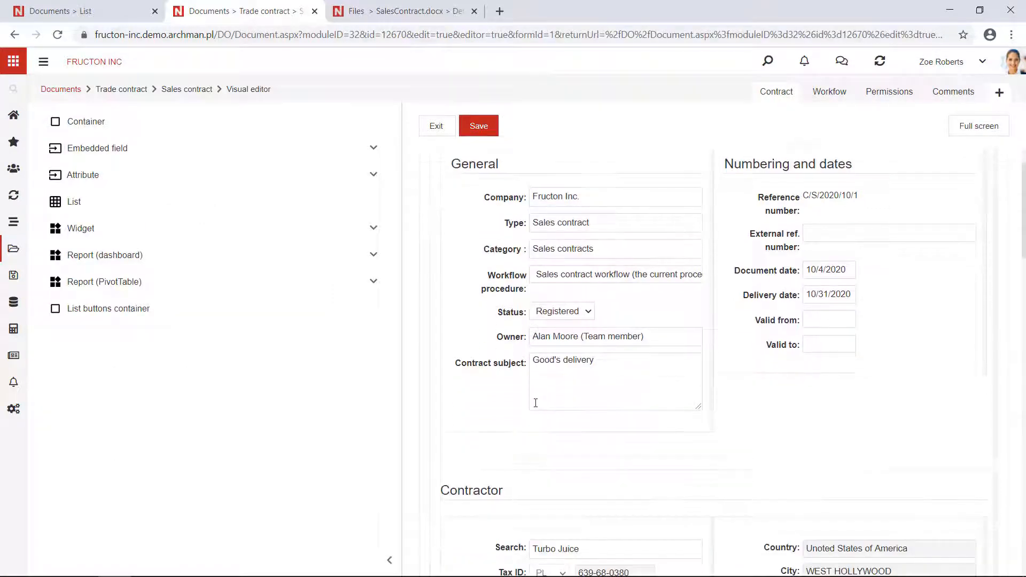
right_click(505, 365)
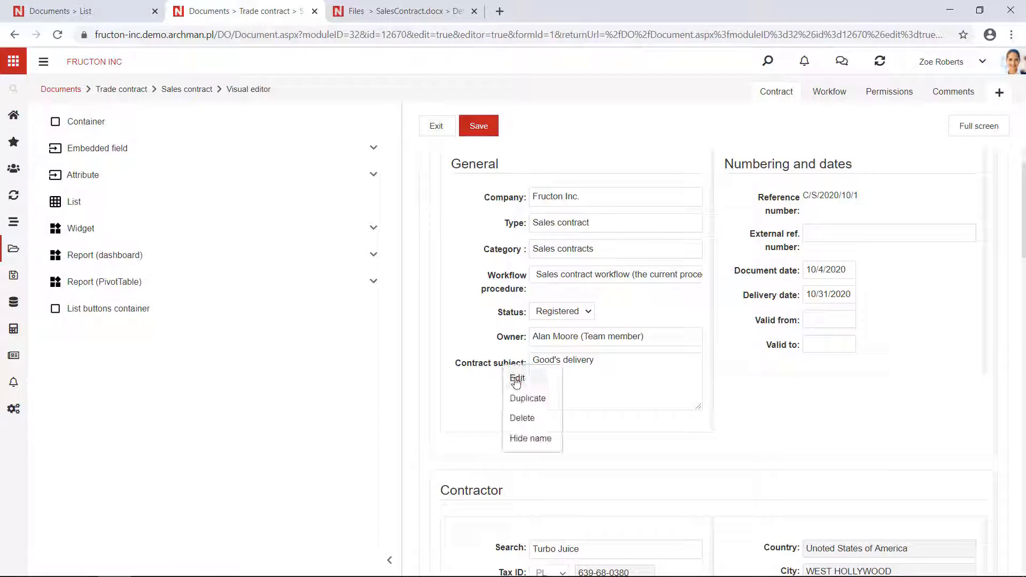
left_click(514, 379)
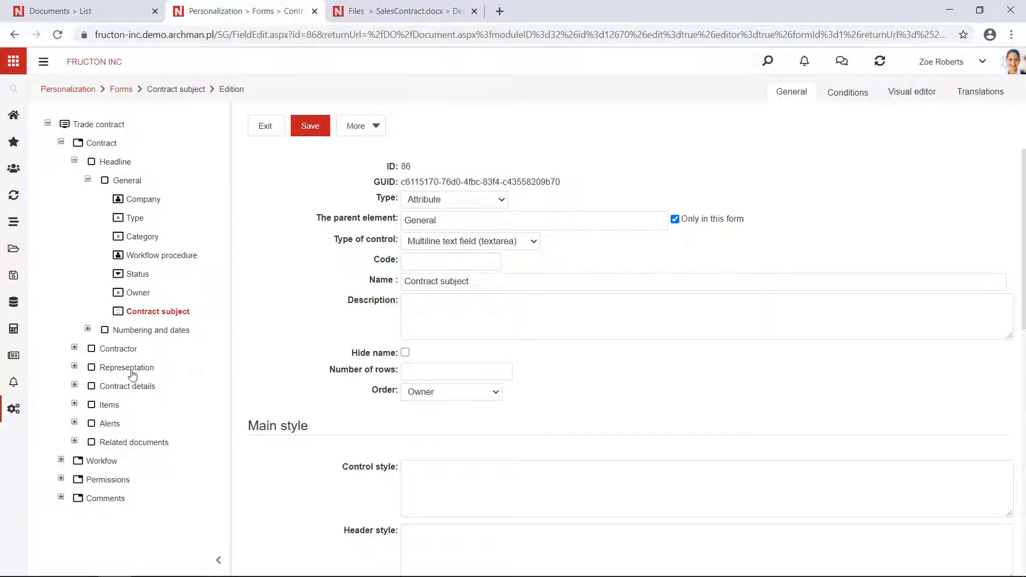
Step: Open the Our representative field under Representation > Our representation and highlight its code
left_click(75, 367)
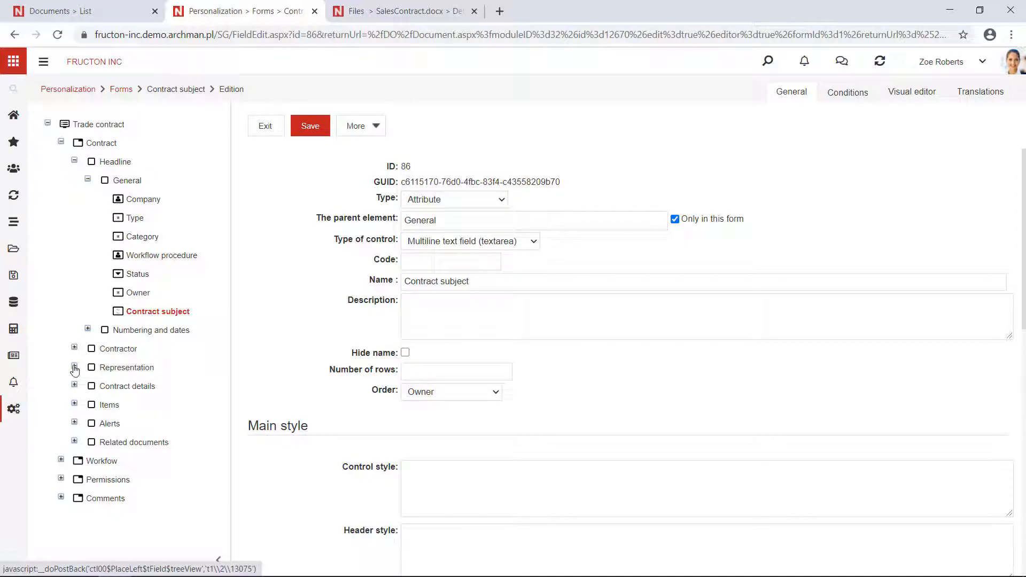
left_click(90, 385)
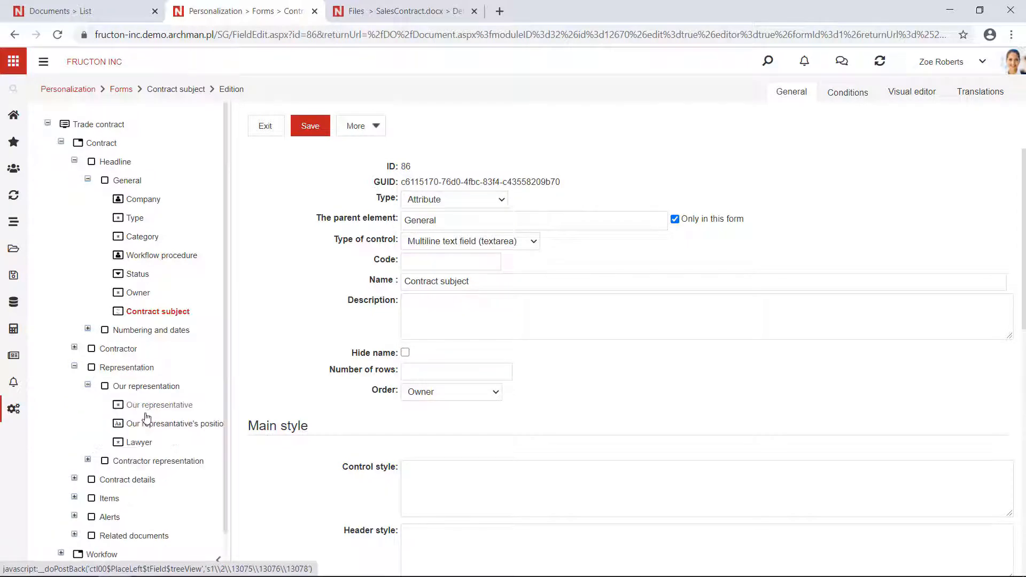
left_click(149, 411)
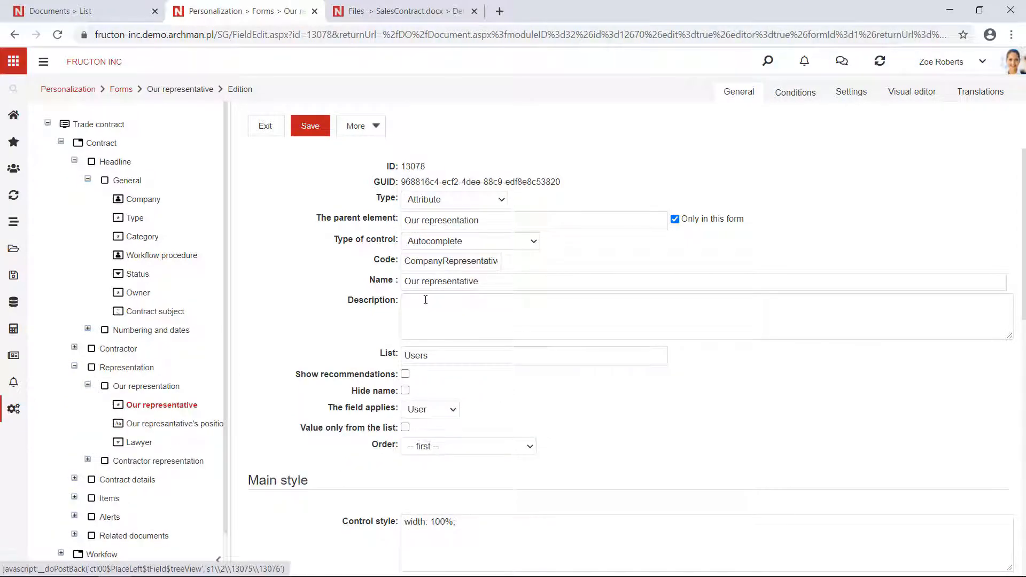
left_click_drag(405, 261, 535, 261)
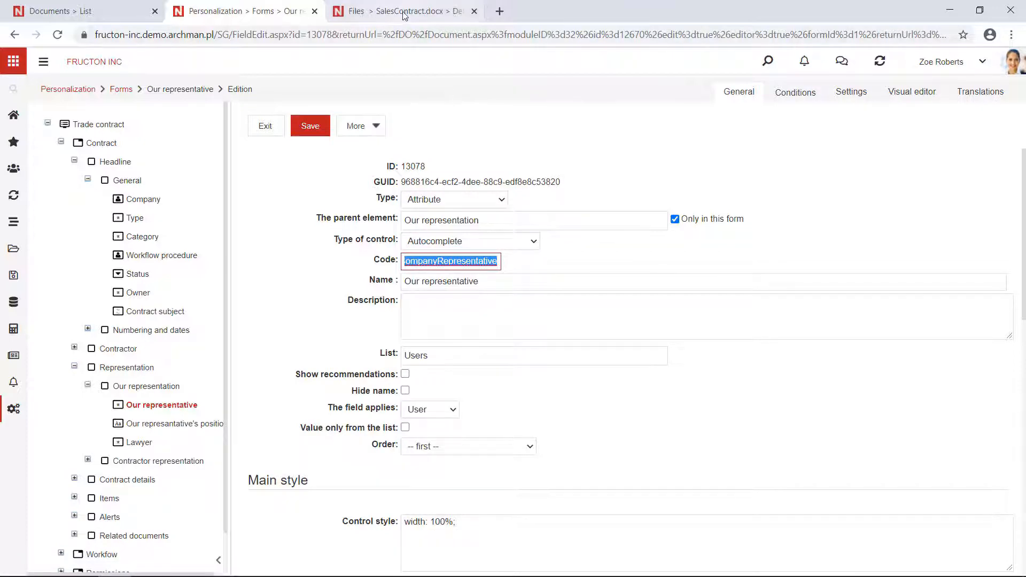
Step: Switch to Word and check the CompanyRepresentative merge field's name in its field settings, closing them without changes
left_click(181, 564)
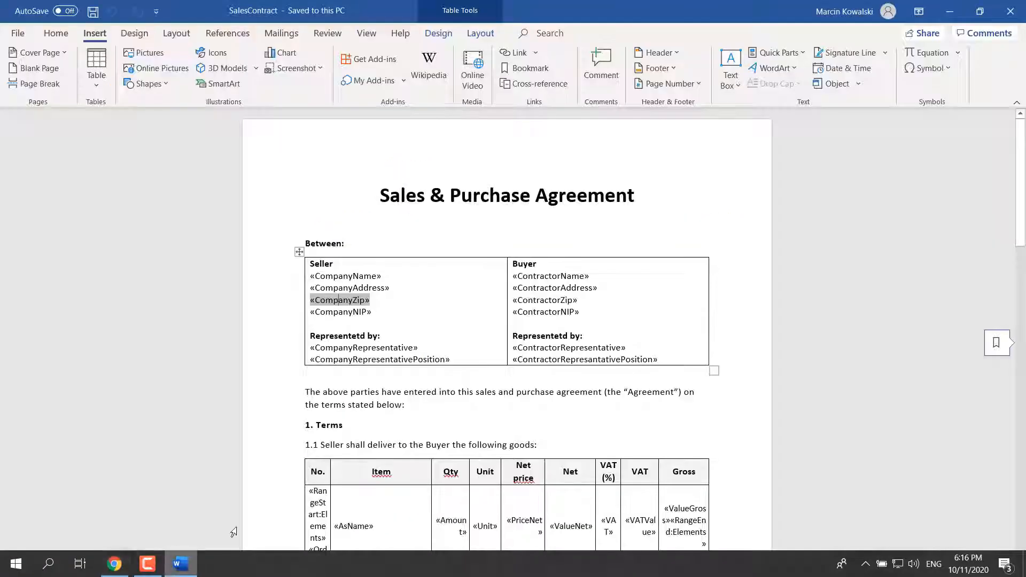
left_click(387, 347)
scroll(356, 278, "down", 2)
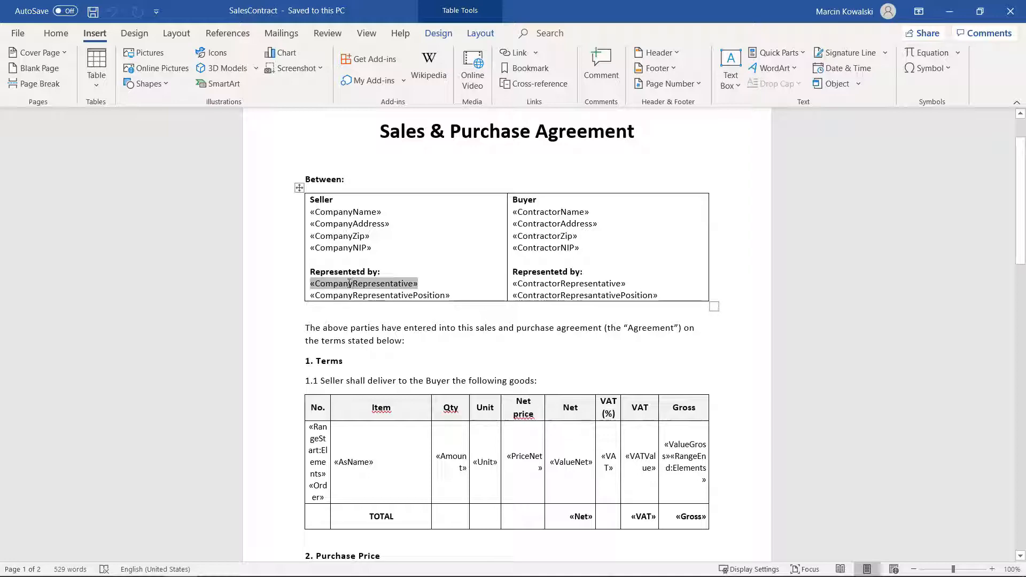
right_click(378, 284)
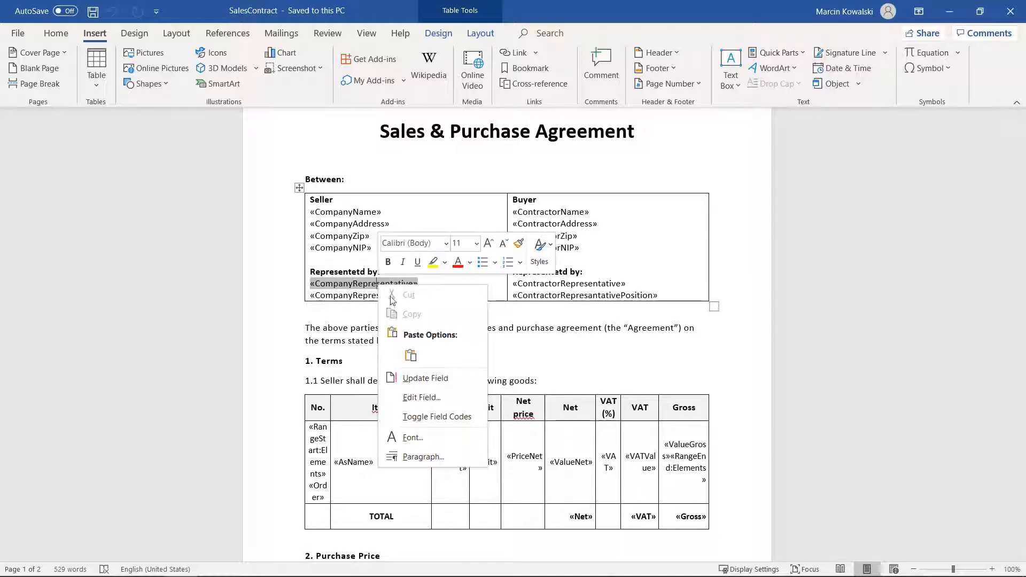
left_click(420, 397)
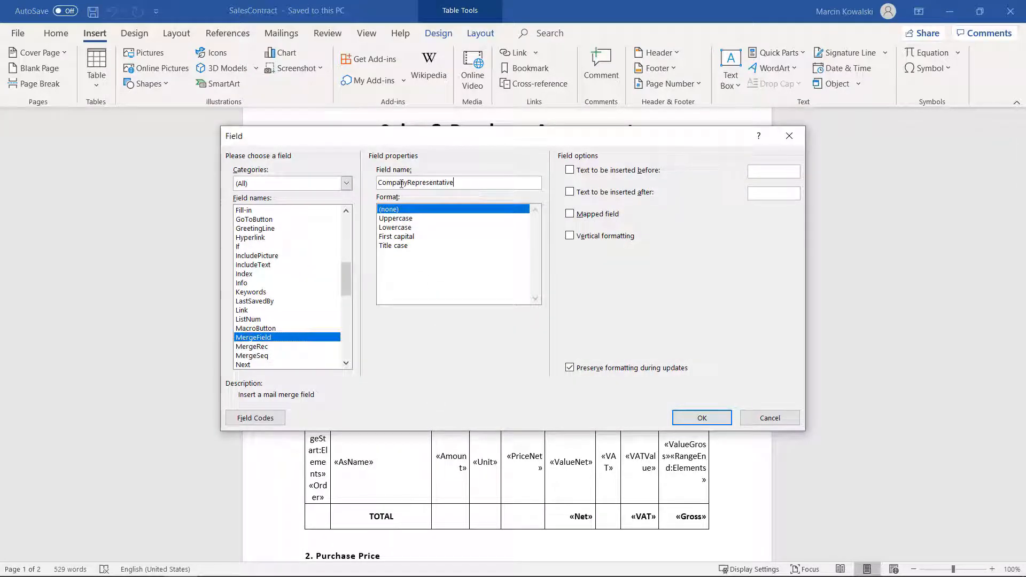
left_click_drag(454, 182, 391, 182)
left_click(765, 412)
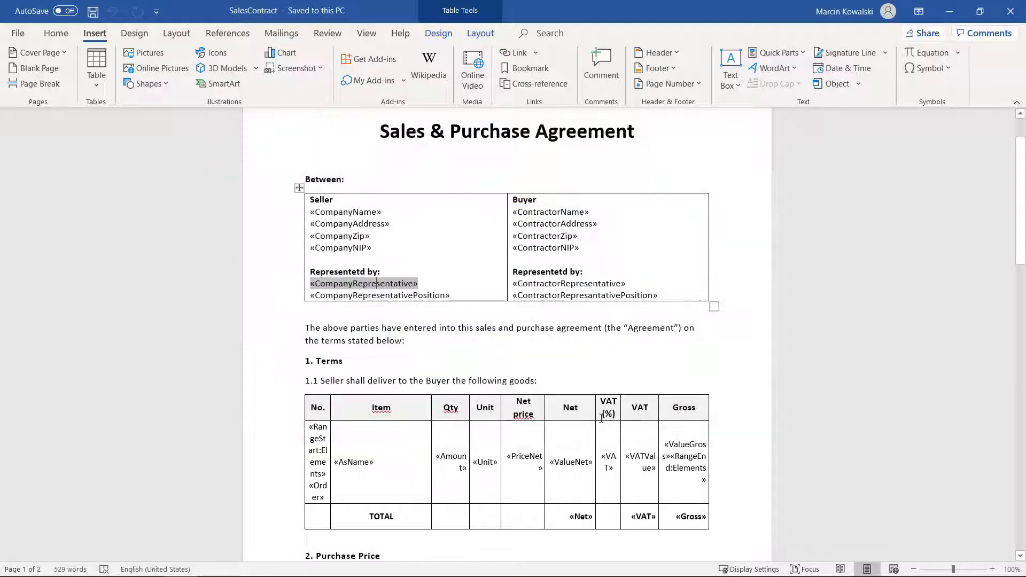
Step: Return to Chrome and open the settings of the position field beneath Our representative to view its code
left_click(114, 564)
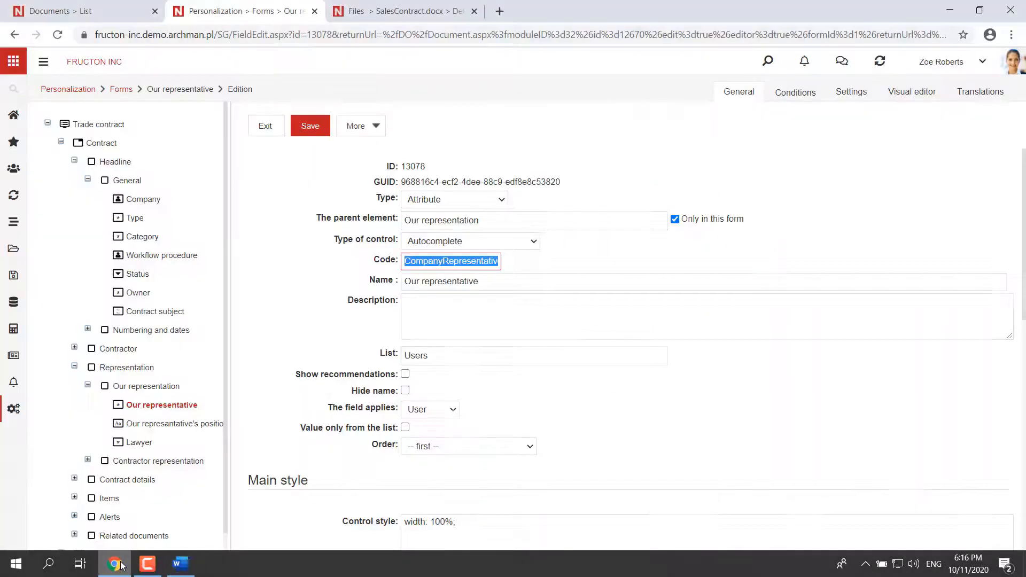
left_click(445, 264)
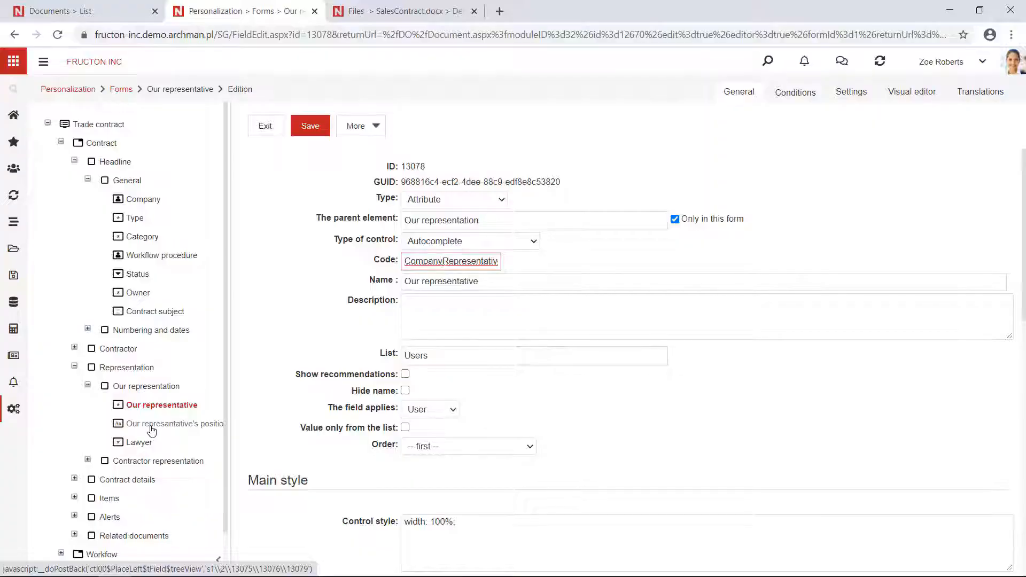
left_click(152, 426)
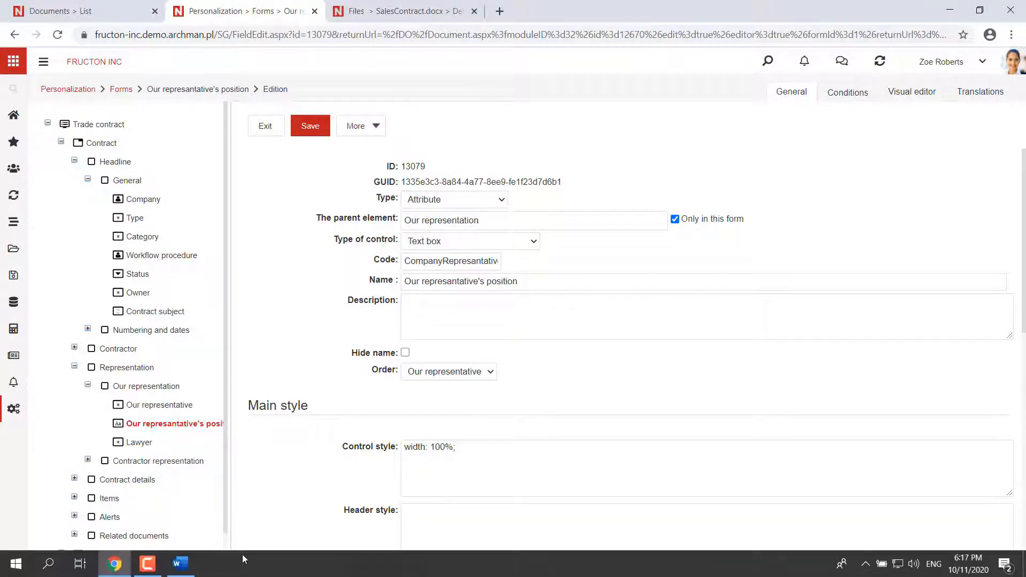
Step: Go from the SalesContract.docx file details to the file list of the Print templates catalog
left_click(383, 6)
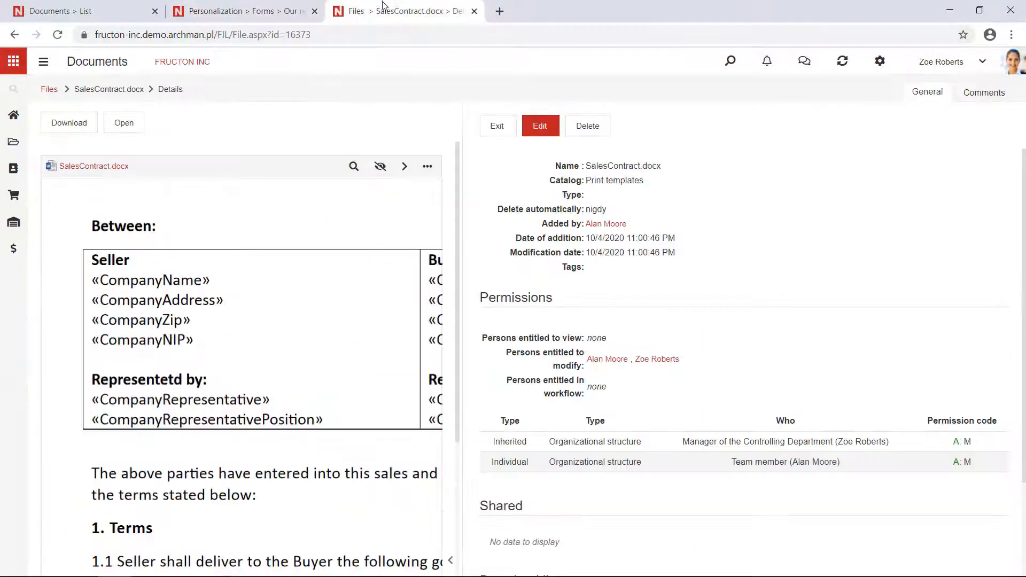
left_click(49, 89)
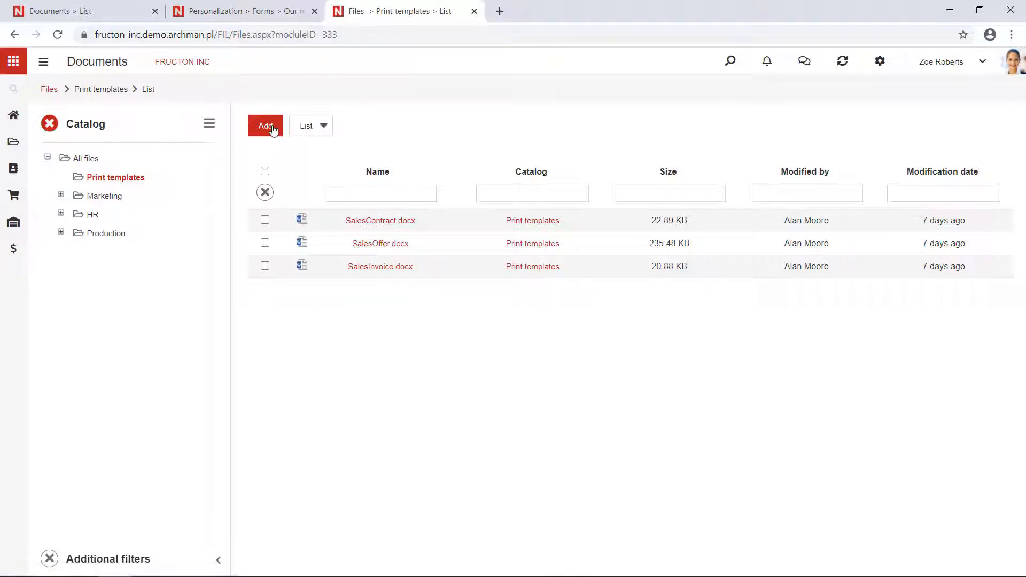
Step: Bring up the file picker for adding a file to the Print templates catalog and dismiss it without choosing a file
left_click(273, 130)
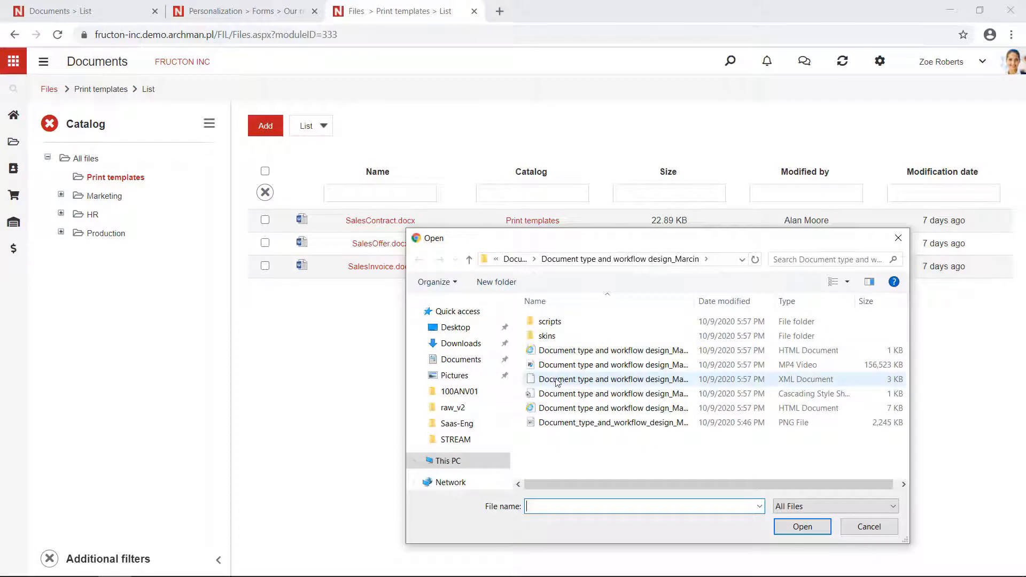
left_click(875, 530)
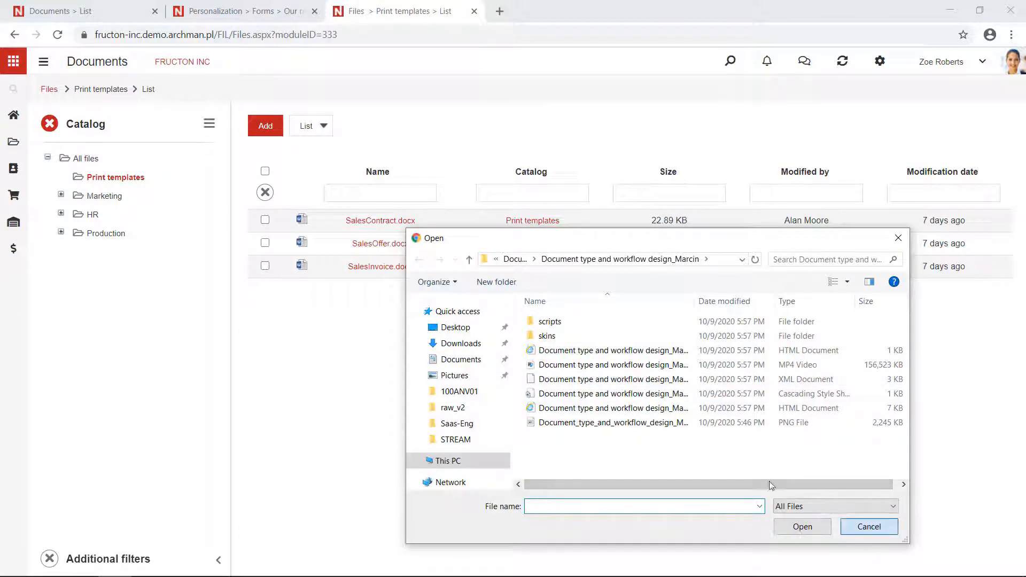
Step: Open SalesInvoice.docx for editing and view the picker for replacing its file, closing it without a selection
left_click(371, 271)
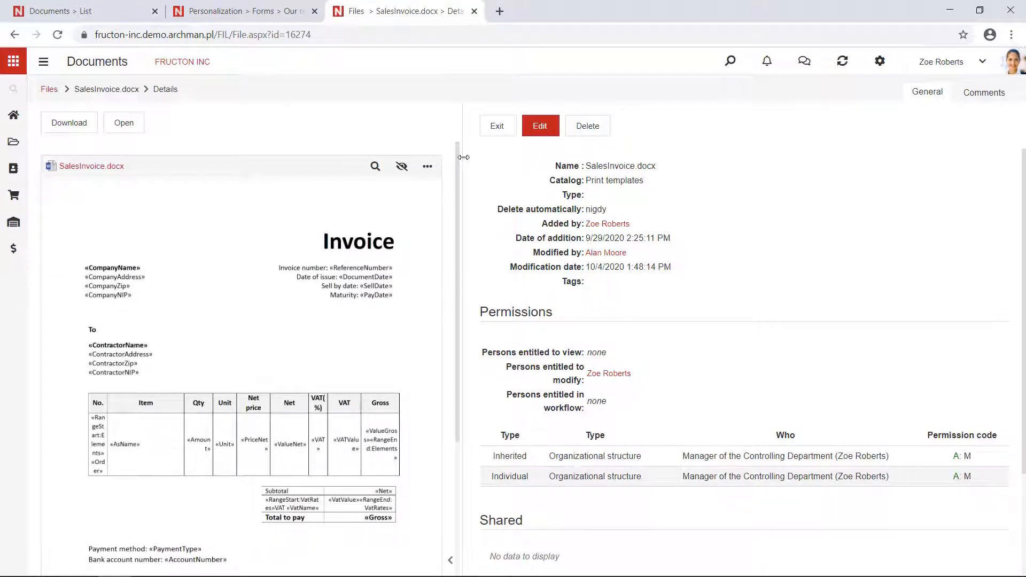
left_click_drag(463, 158, 376, 164)
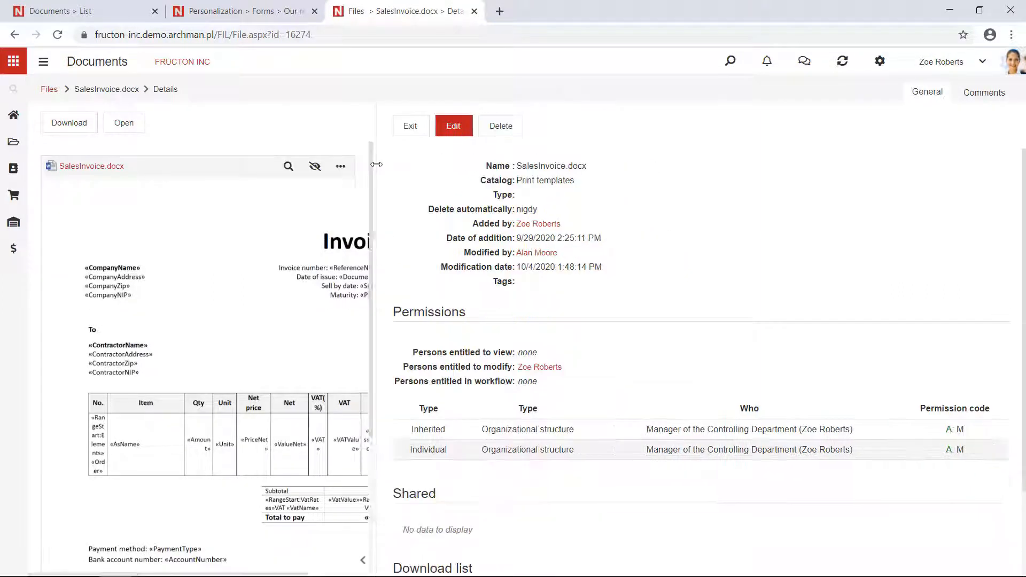
left_click(454, 131)
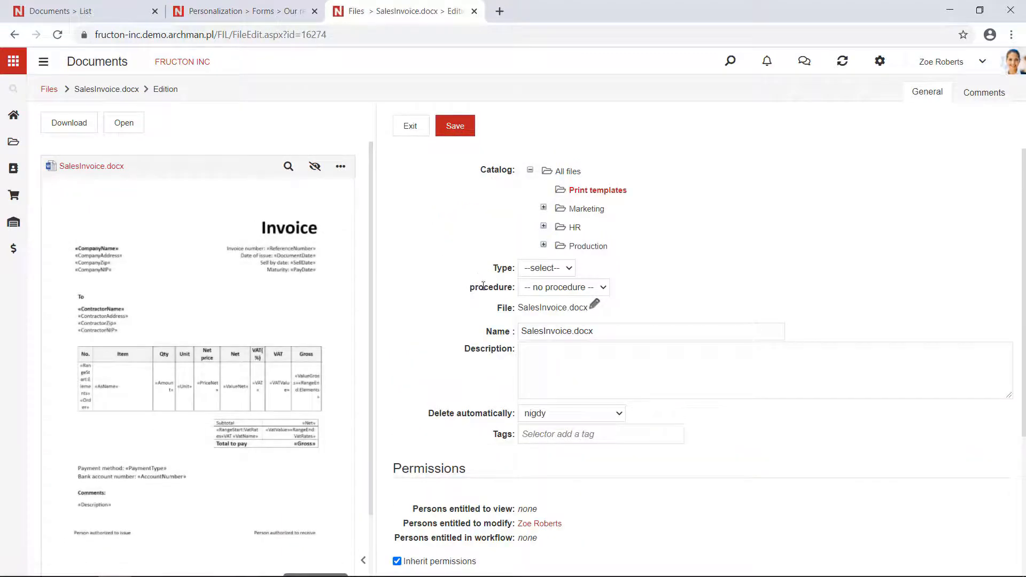
left_click(595, 309)
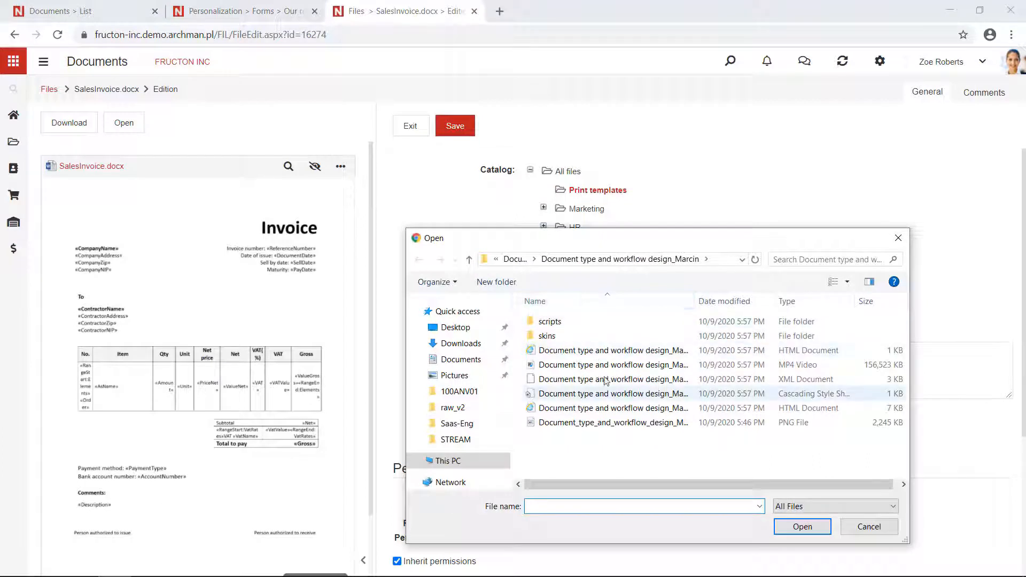
left_click(868, 530)
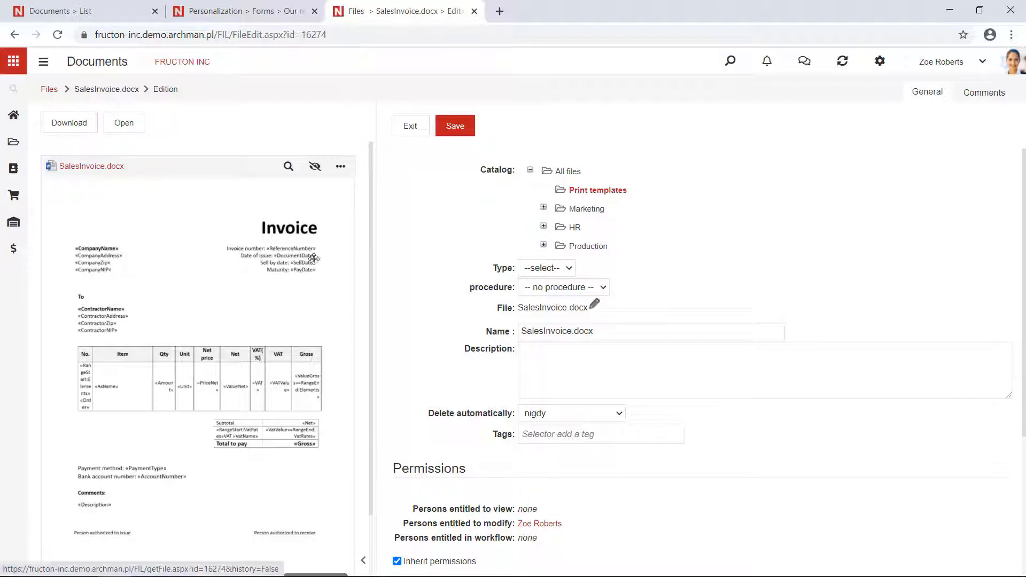
Step: Bring up the SalesInvoice.docx replacement file picker again, cancel it, and leave editing without saving
left_click(595, 309)
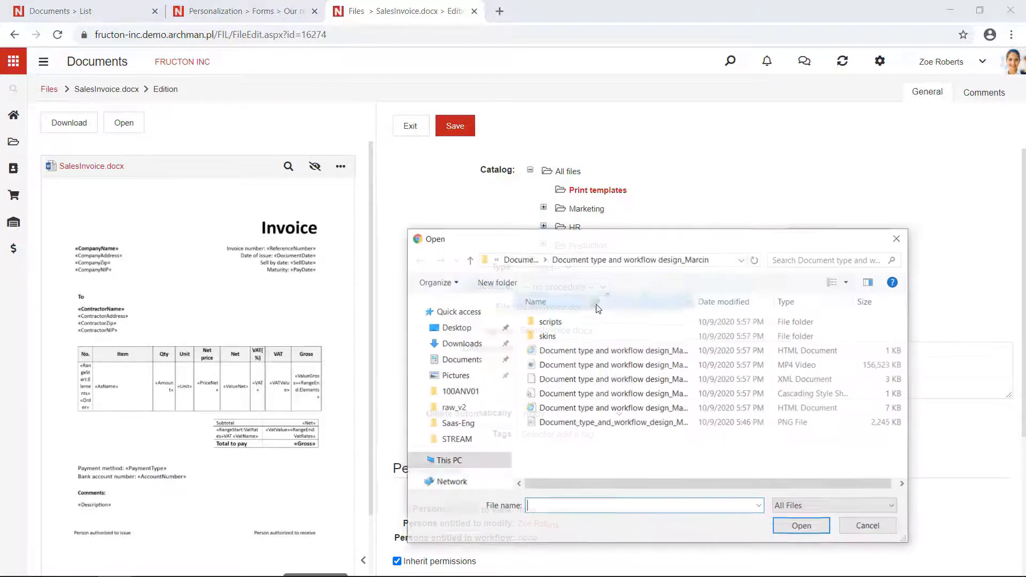
mouse_move(593, 239)
left_mouse_down()
mouse_move(560, 385)
mouse_move(570, 342)
left_mouse_up()
left_click(848, 342)
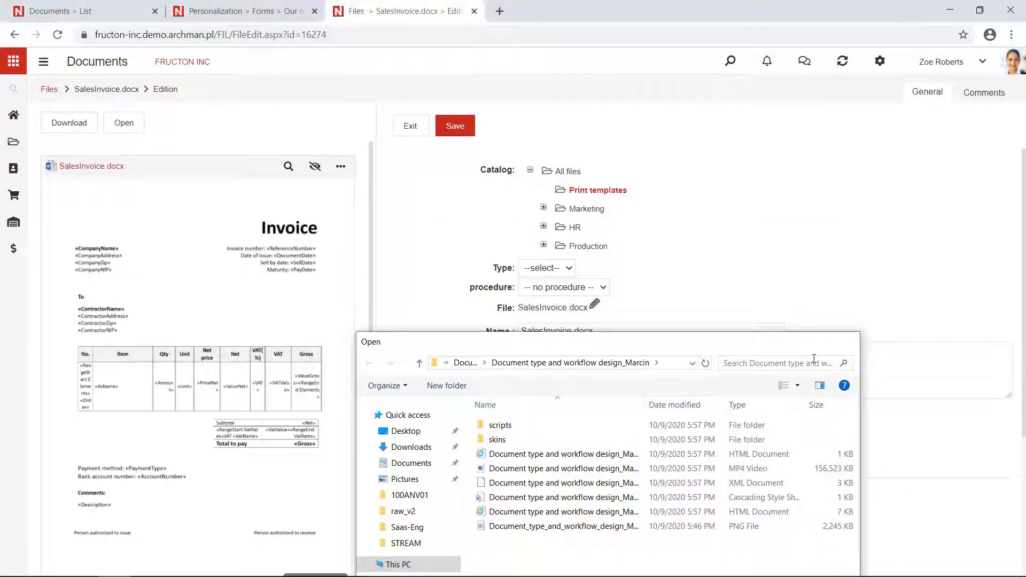
left_click(709, 372)
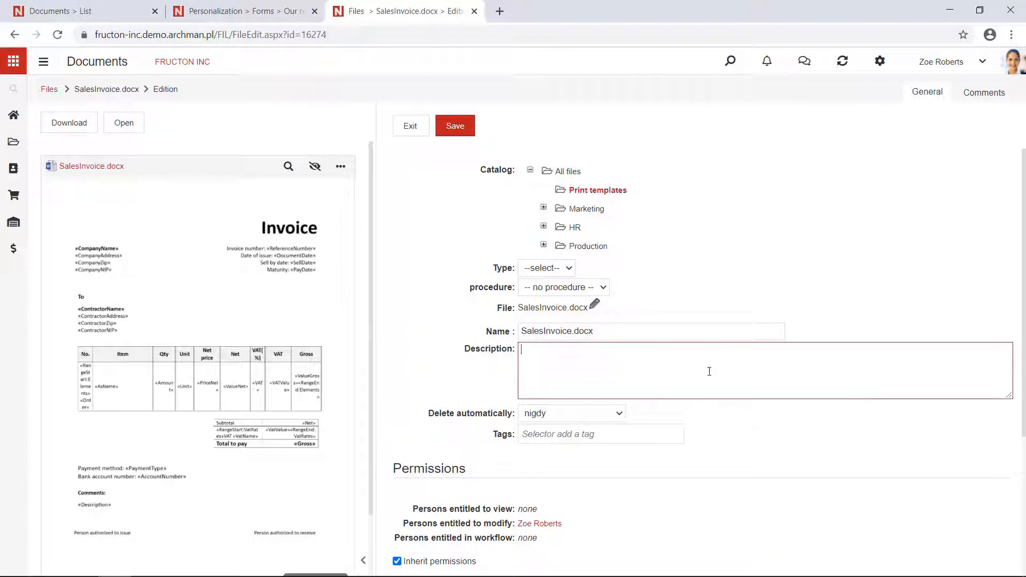
left_click(418, 129)
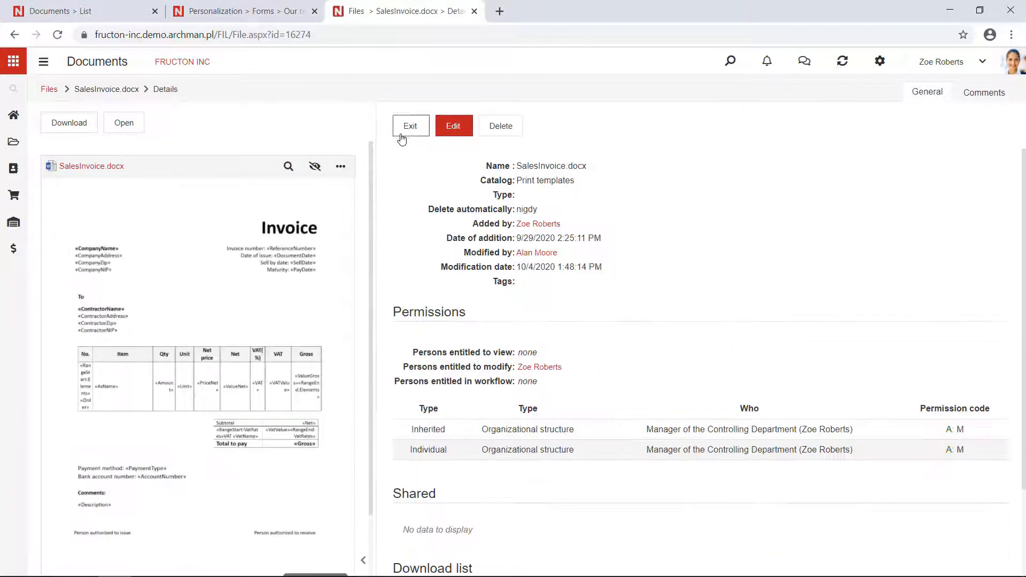
Step: Return to the sales contracts document list and open the Procedures list in the Documents application configuration
left_click(241, 5)
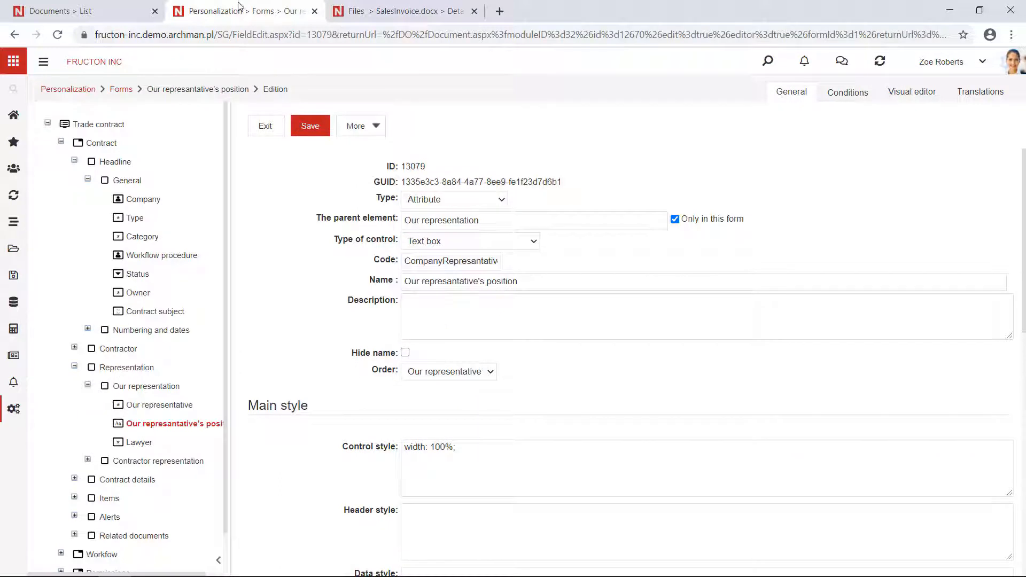
left_click(74, 6)
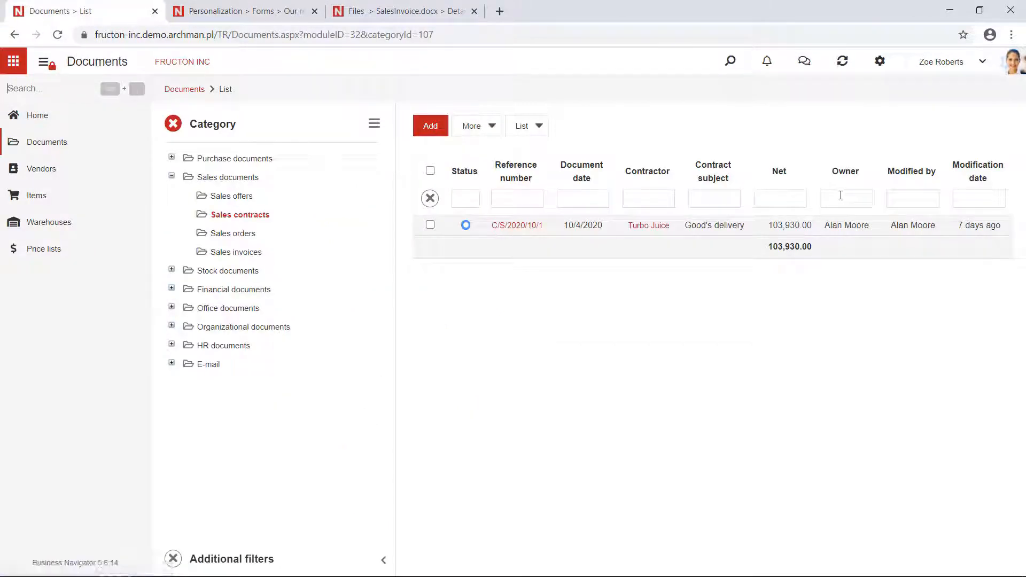
left_click(880, 62)
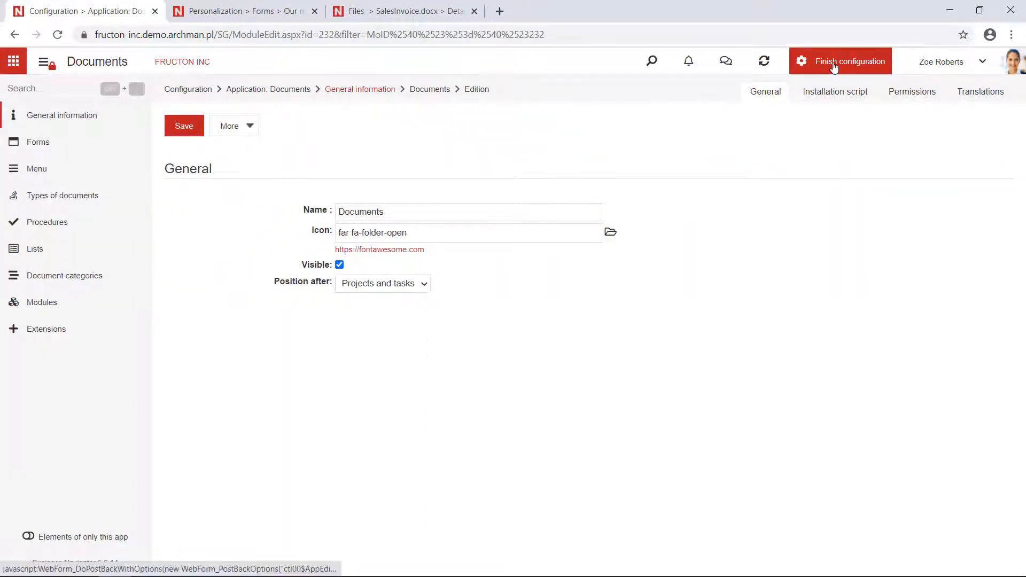
left_click(39, 148)
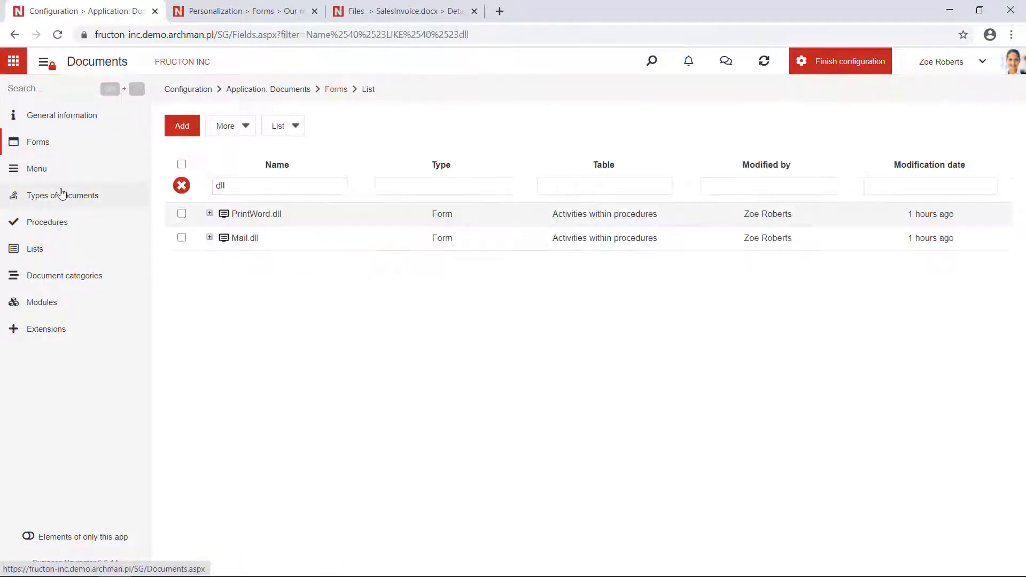
left_click(48, 227)
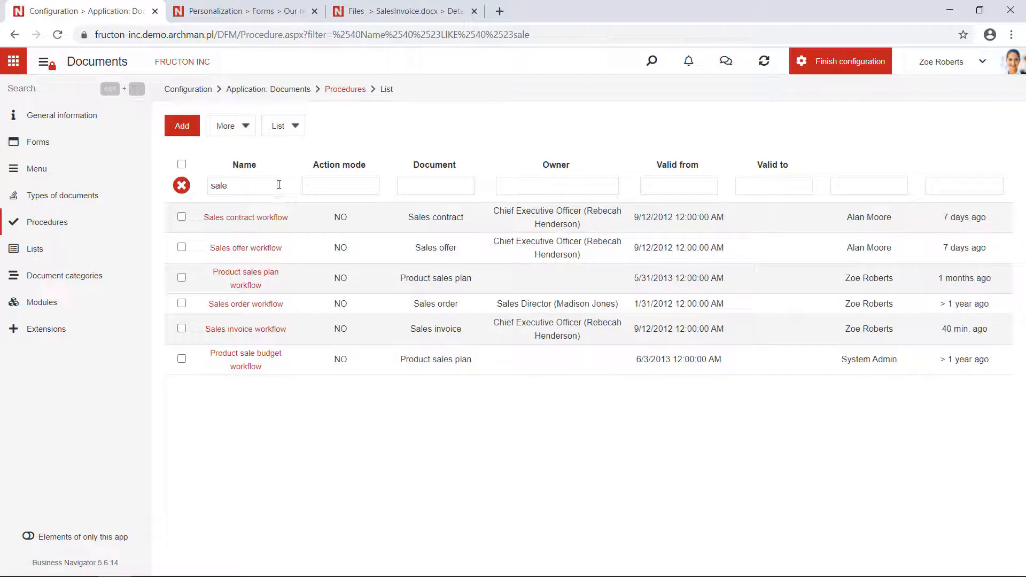
Step: Open the Sales contract workflow procedure and display its diagram
left_click(205, 186)
left_click_drag(231, 185, 204, 185)
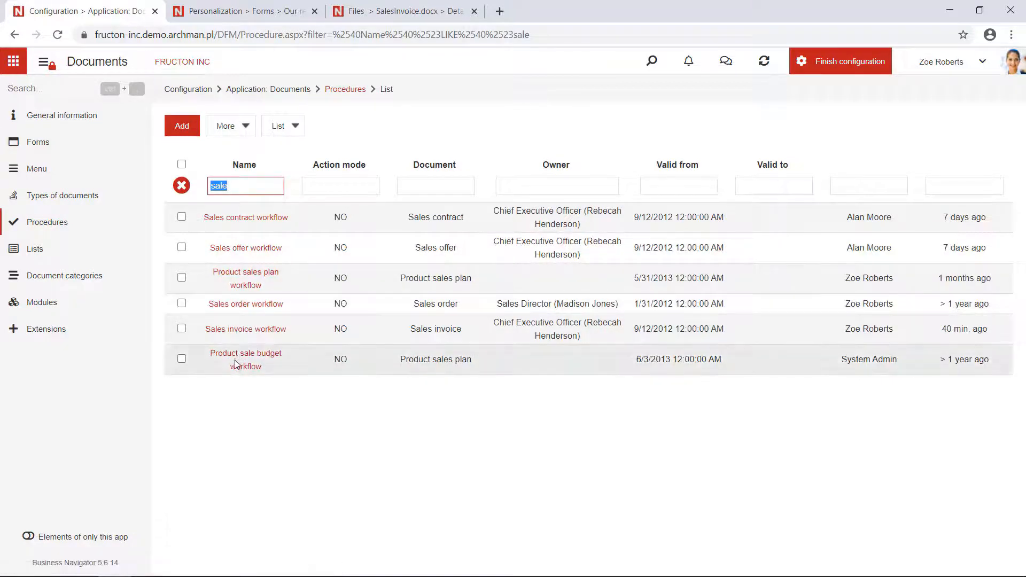
left_click(259, 221)
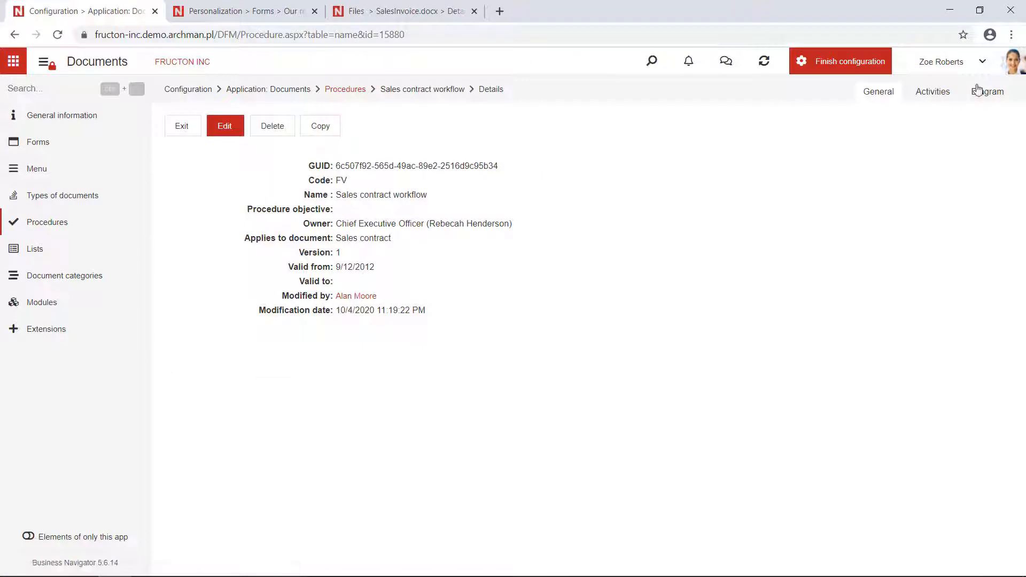
left_click(984, 92)
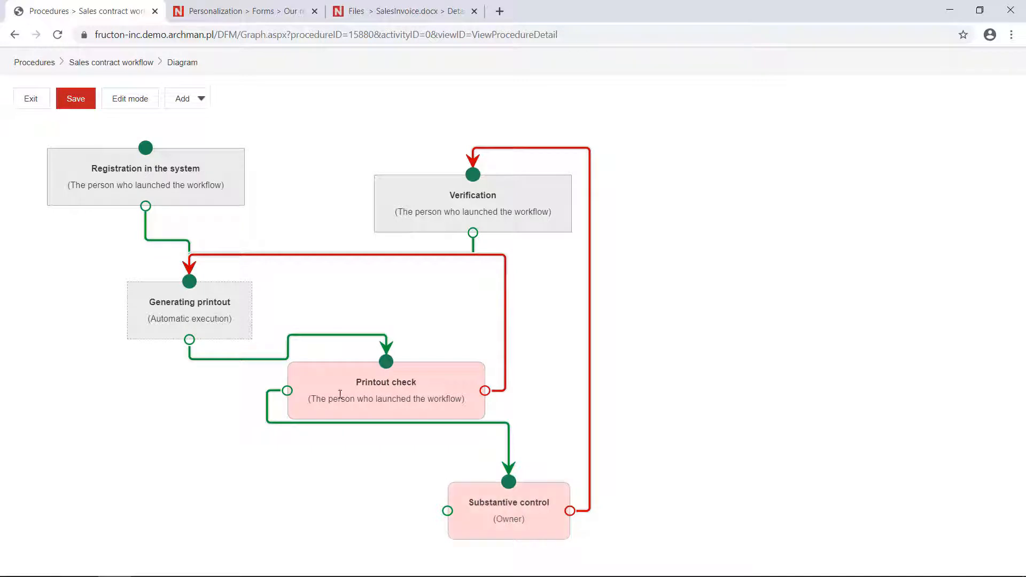
Step: Open the Generating printout activity from the diagram and highlight Print from template in its action definition
double_click(178, 305)
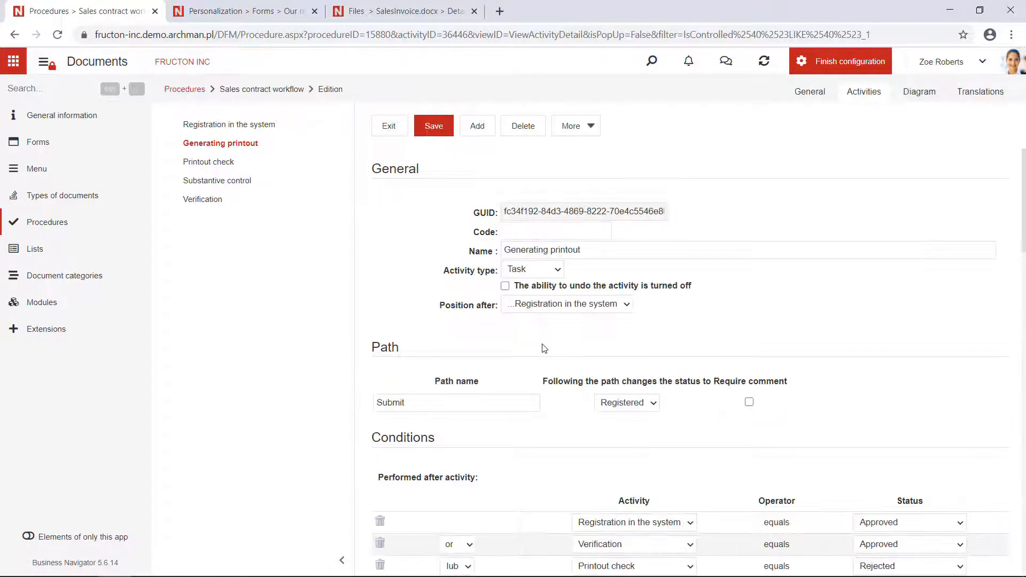
scroll(542, 348, "down", 9)
scroll(544, 351, "down", 18)
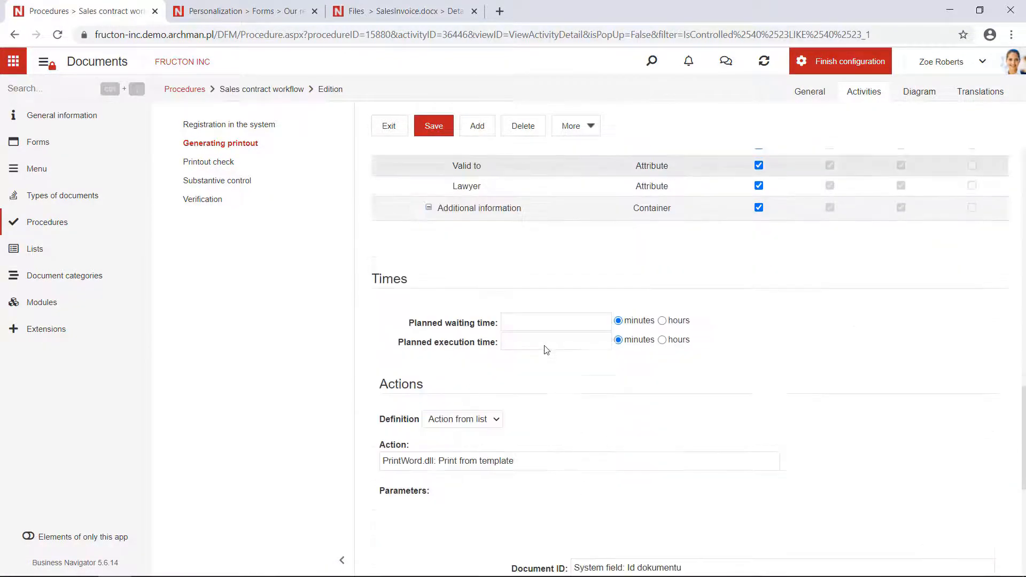
scroll(545, 347, "up", 5)
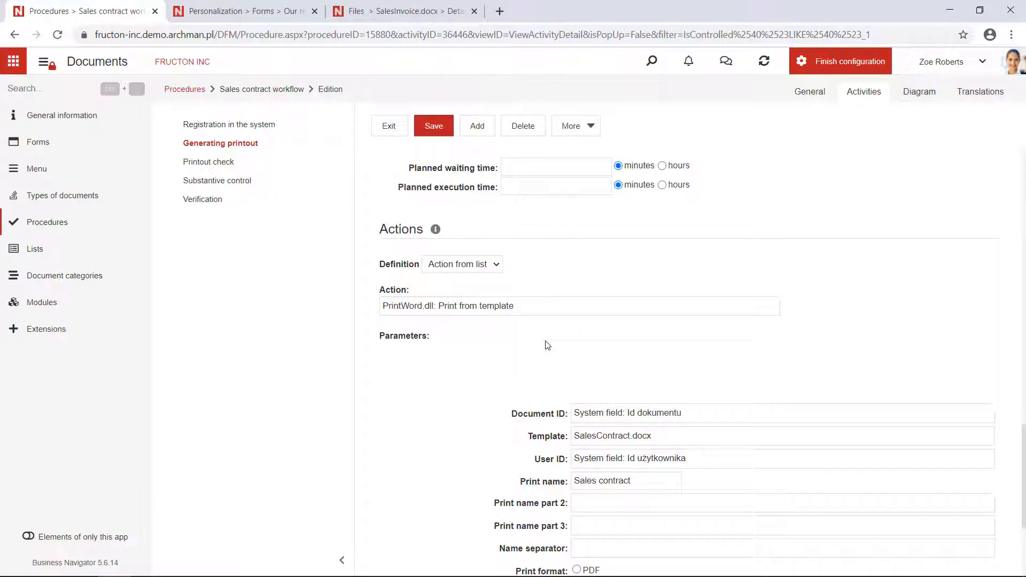
left_click_drag(529, 375, 436, 371)
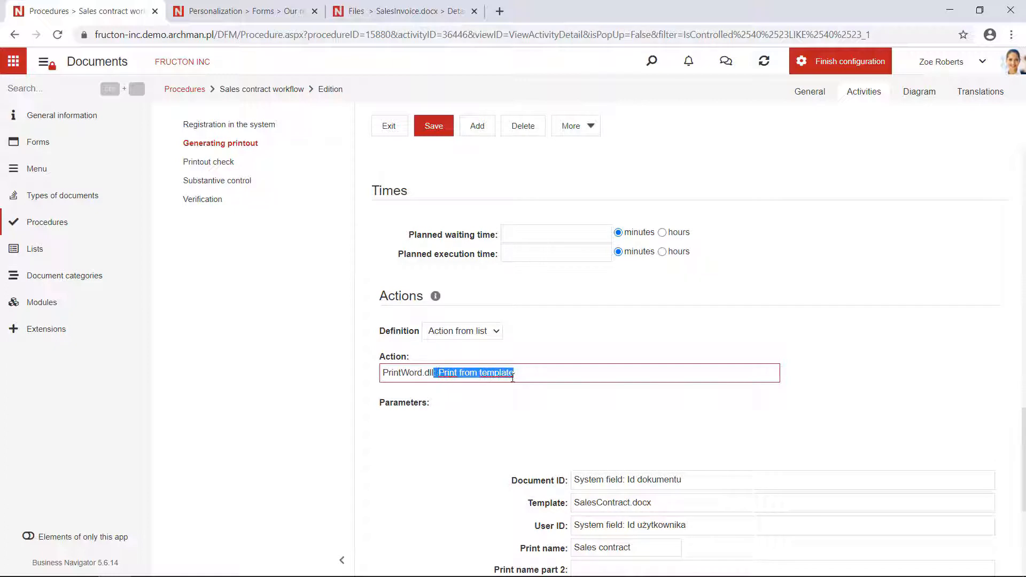
Step: Set the print action's Document ID parameter to System field: Document ID
scroll(518, 380, "down", 3)
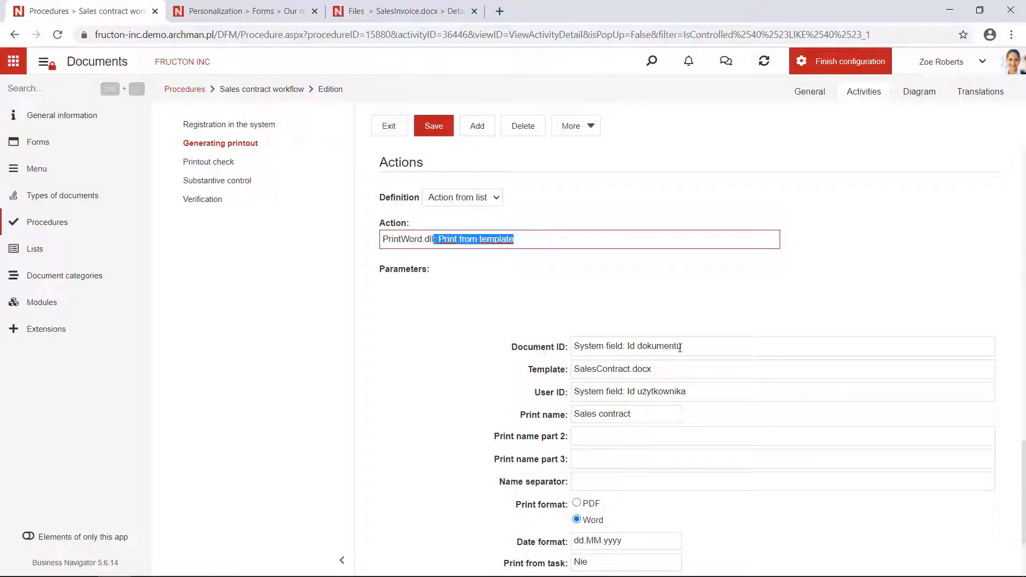
left_click_drag(695, 348, 529, 350)
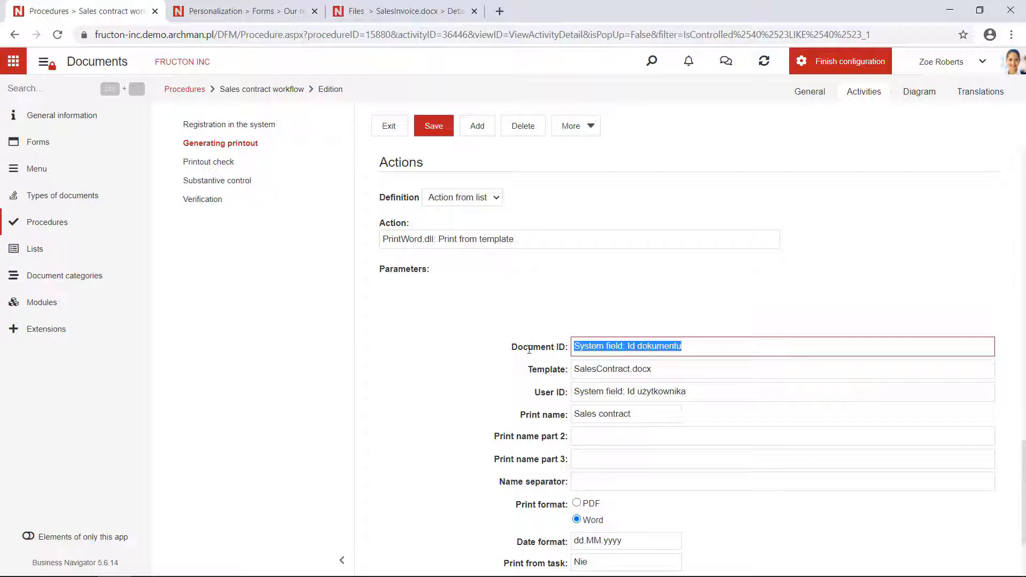
type("id")
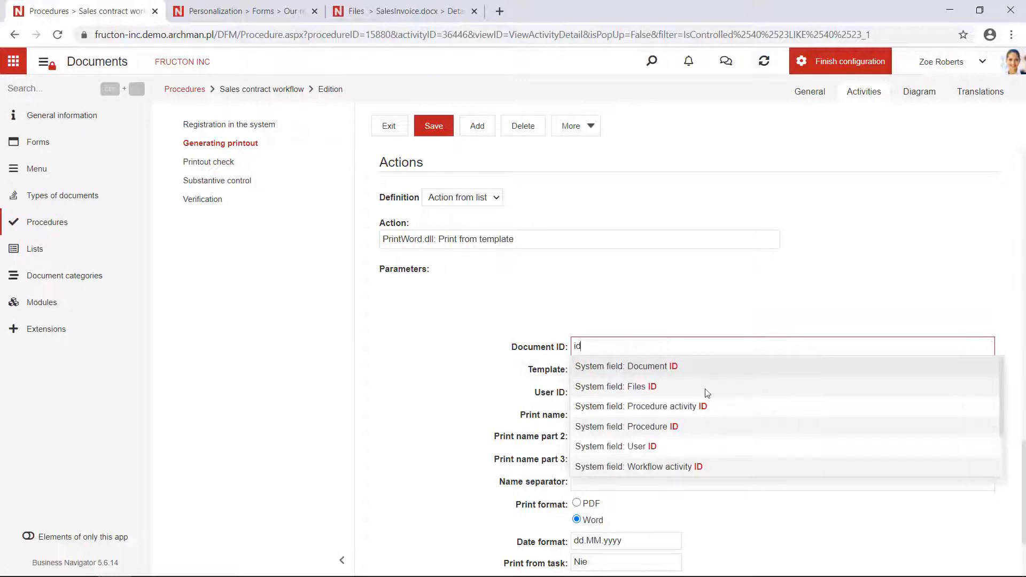
left_click(680, 365)
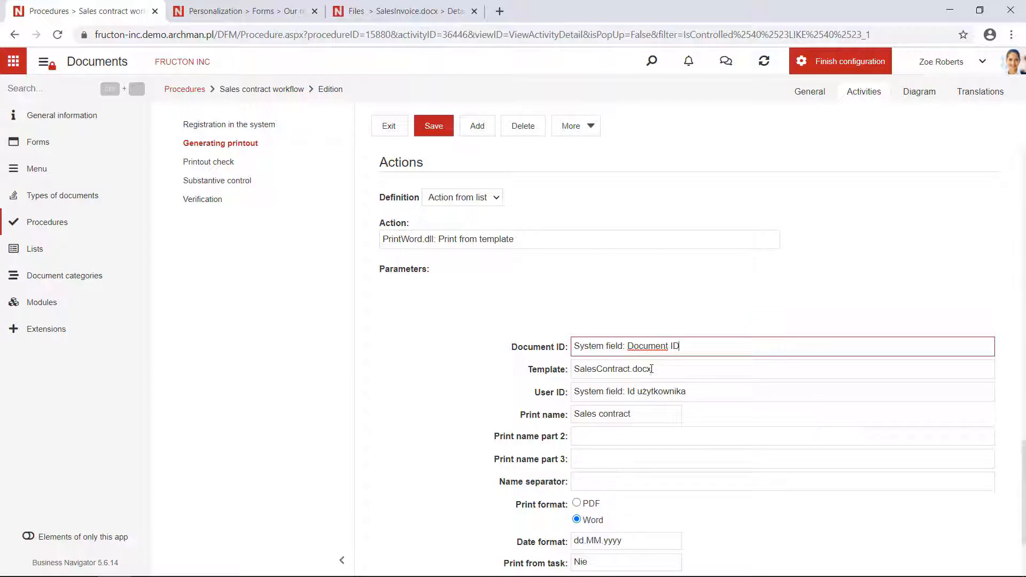
Step: Clear the print action's Template parameter and choose SalesContract.docx for it
left_click_drag(676, 365, 576, 368)
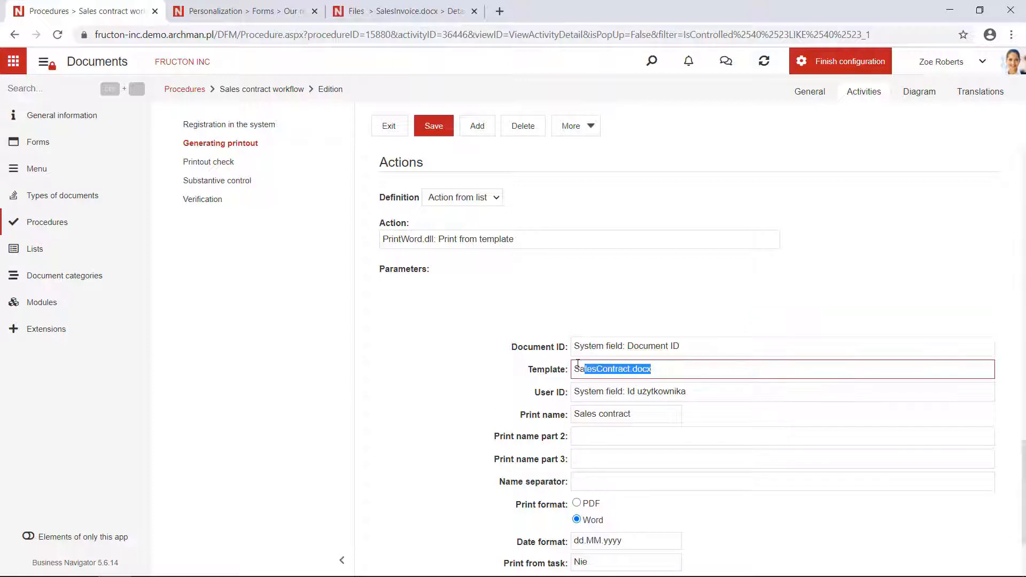
key("BackSpace")
left_click(657, 372)
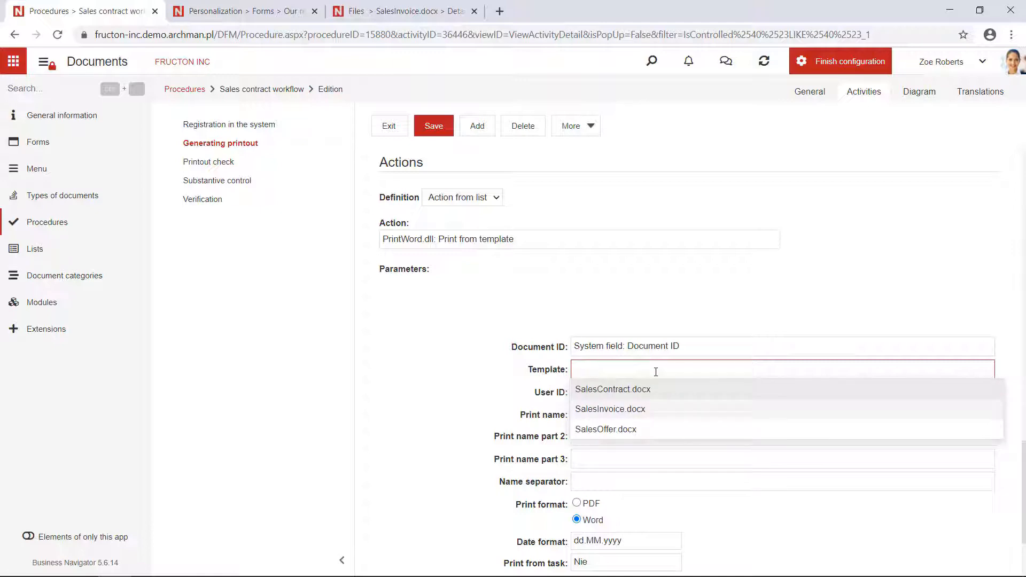
left_click(634, 396)
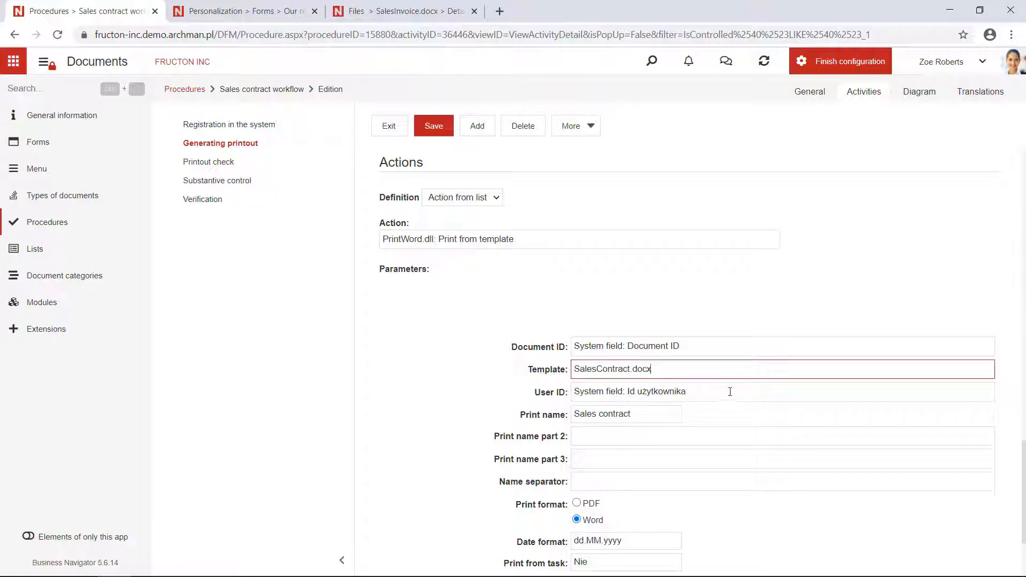
Step: Set the print action's User ID parameter to System field: User ID
key("Tab")
type("used")
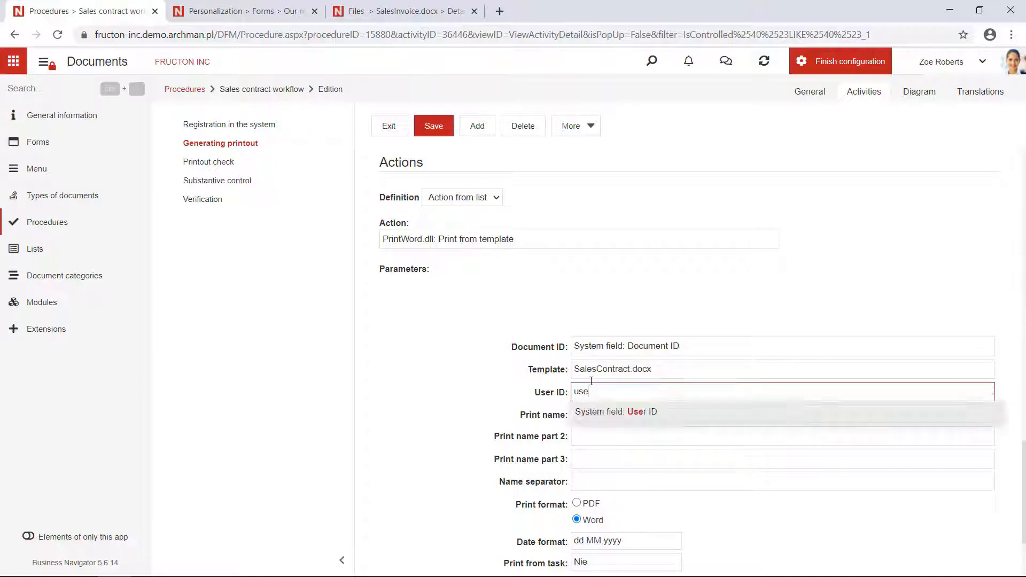
double_click(634, 399)
type("user")
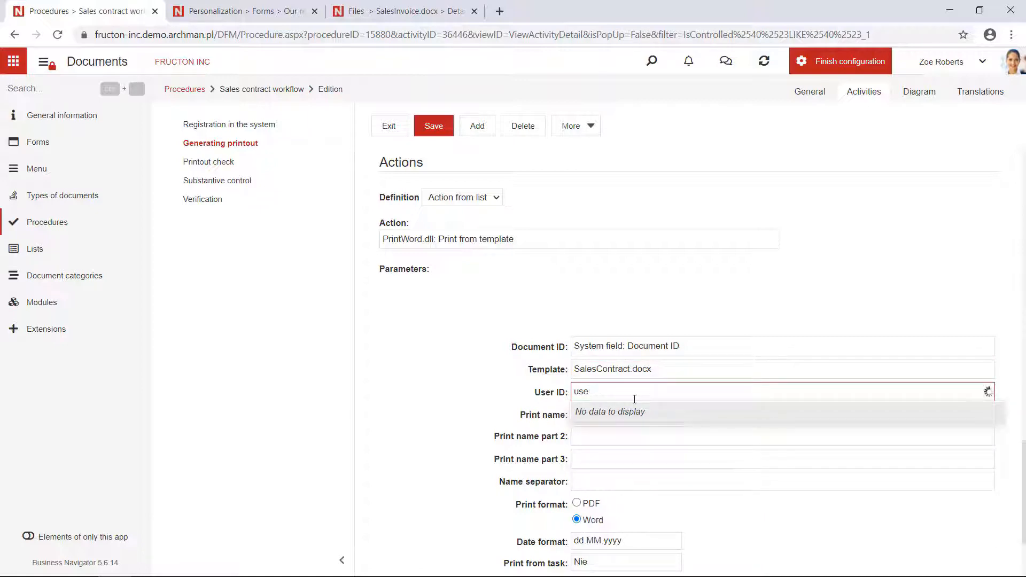
left_click(622, 417)
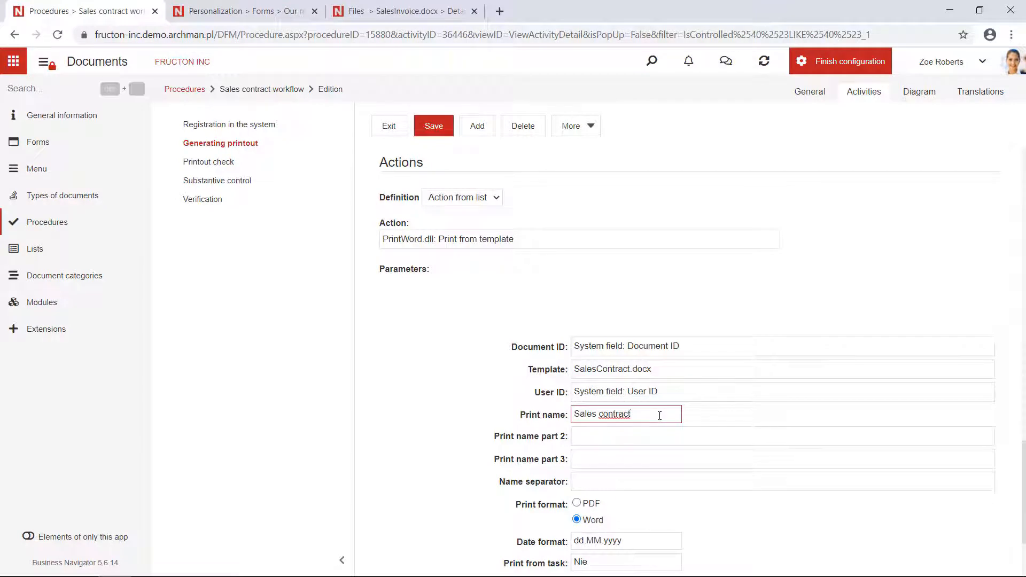
Step: Set the print action's Print name to Sales contract and Print name part 2 to Reference number: Reference number
scroll(660, 416, "down", 1)
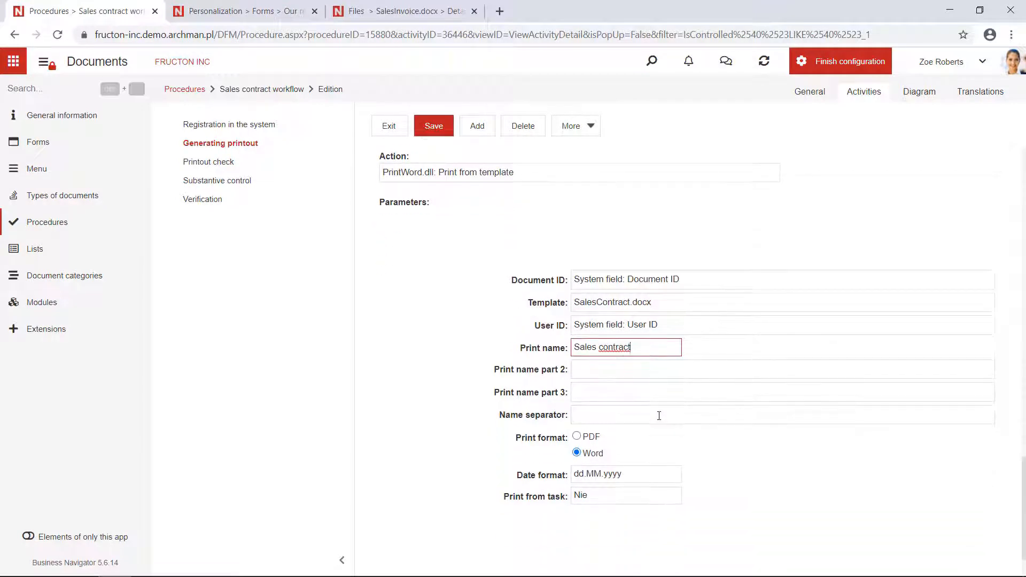
left_click(608, 374)
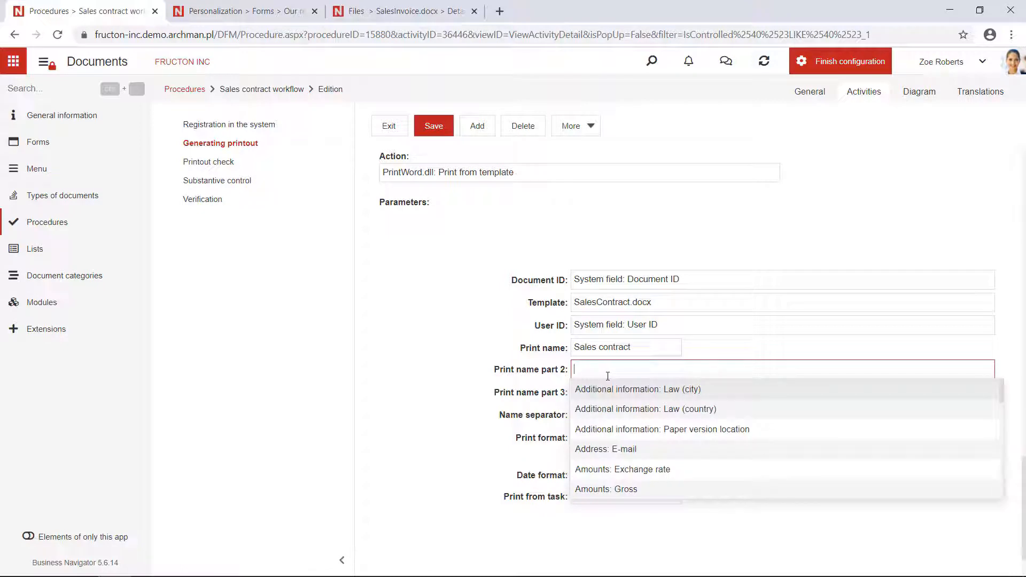
type("re")
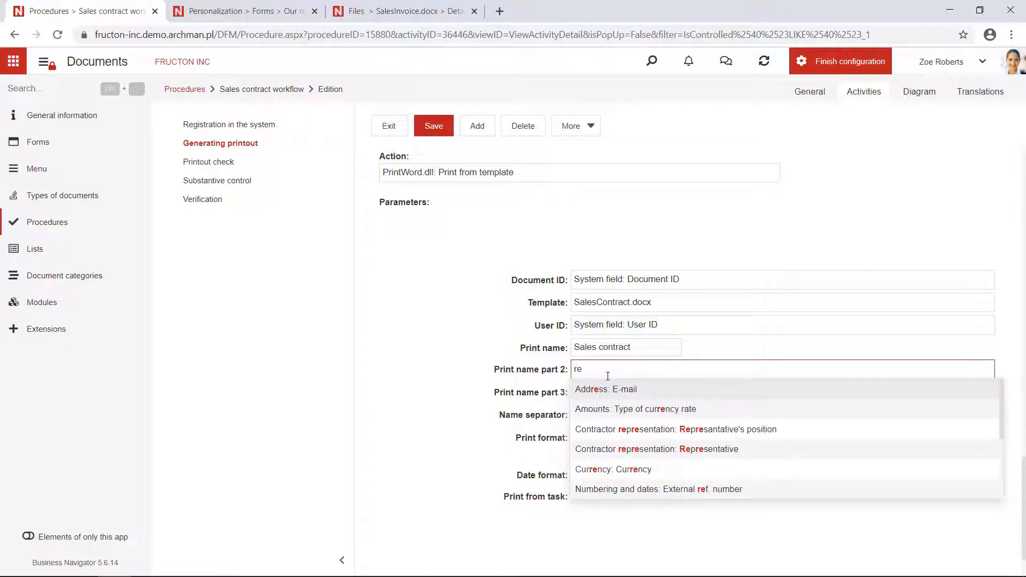
type("fe")
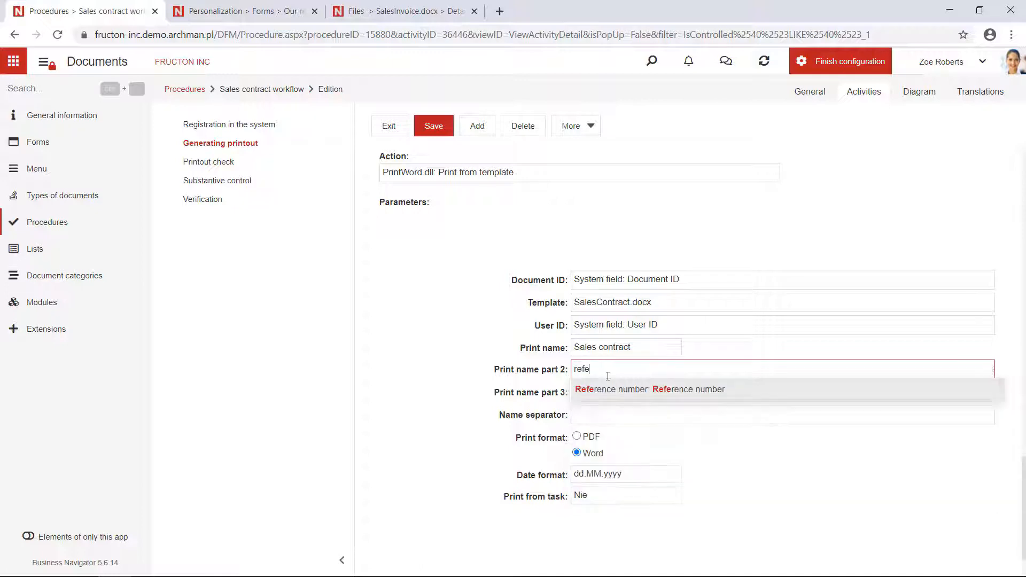
left_click(619, 393)
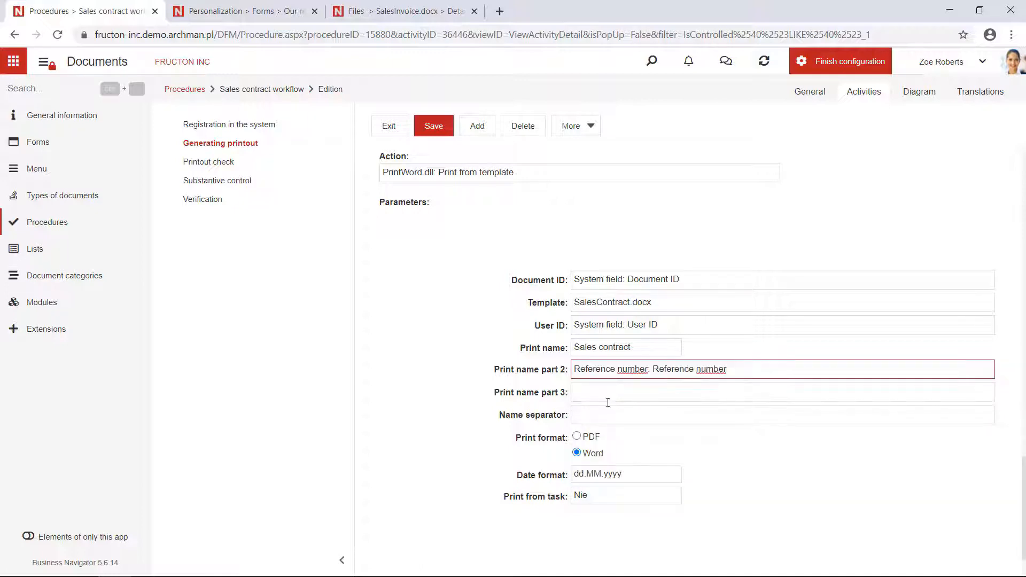
Step: Set the print action's Name separator to an underscore and save the Generating printout activity
left_click(582, 422)
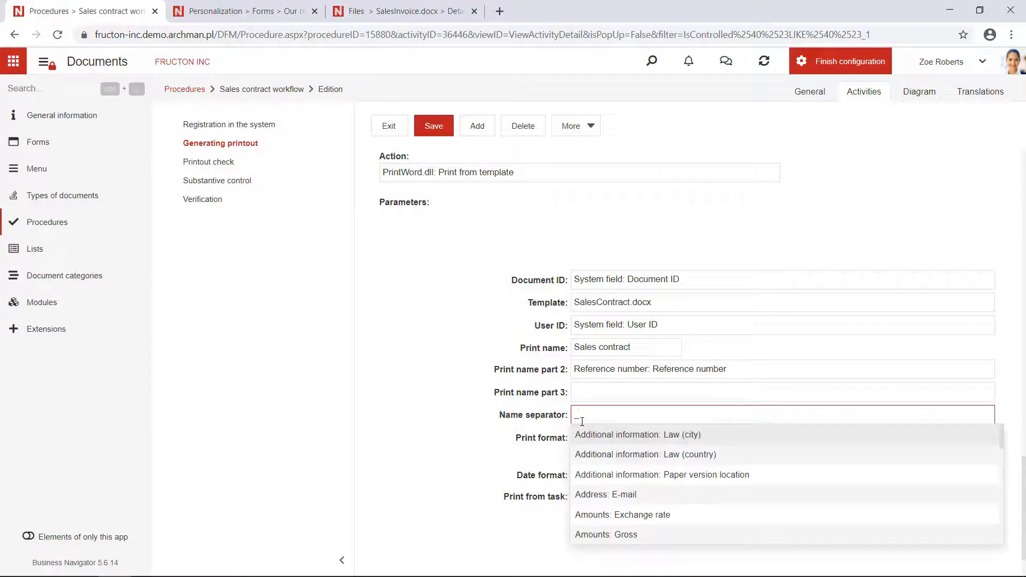
left_click(451, 460)
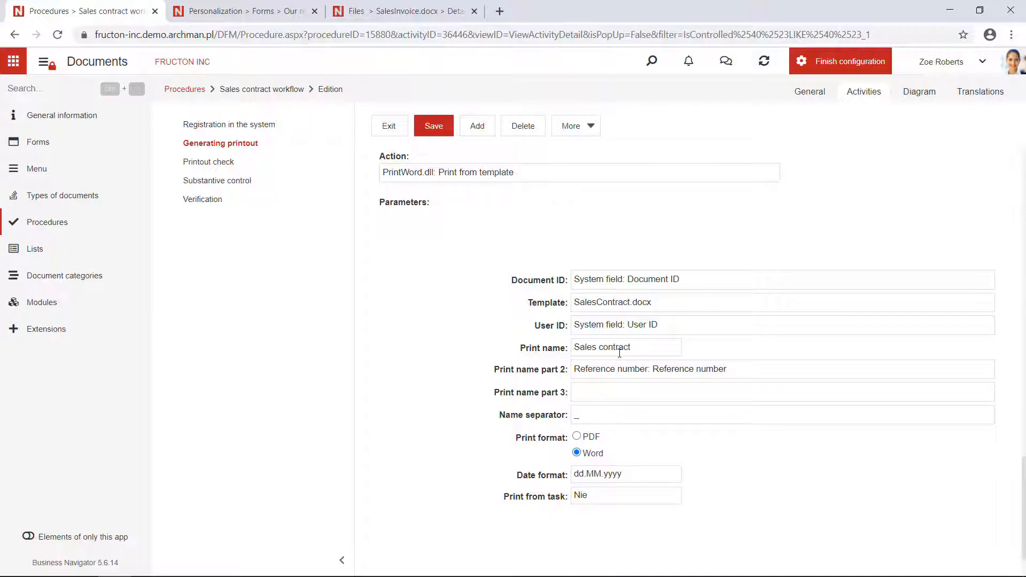
left_click_drag(648, 347, 580, 350)
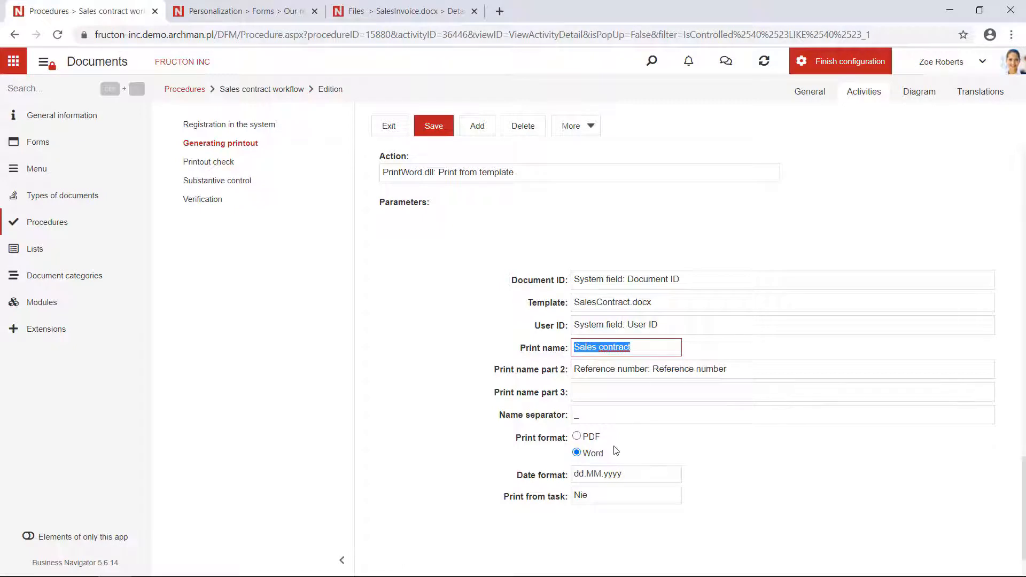
scroll(612, 449, "down", 1)
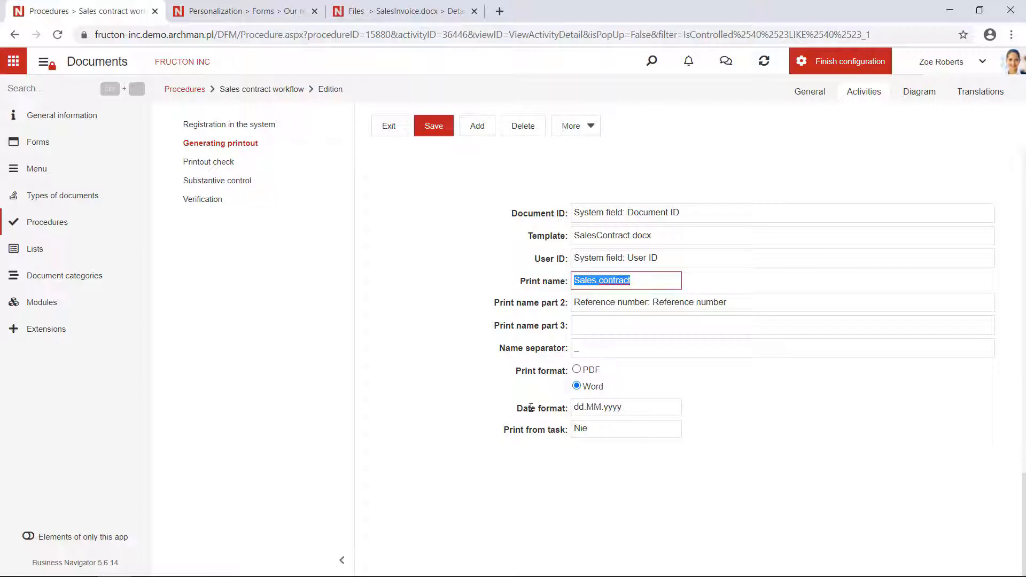
scroll(440, 394, "up", 1)
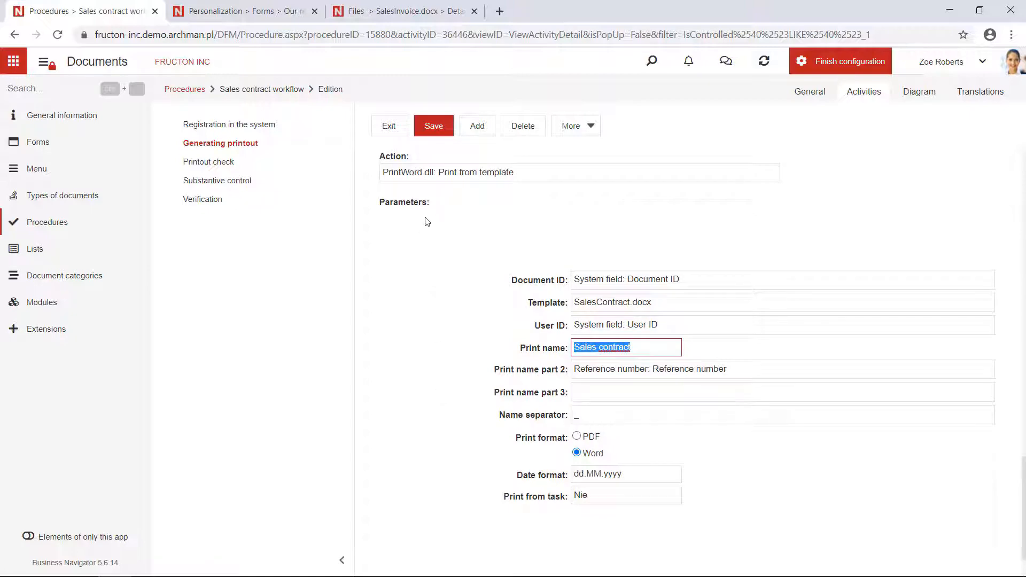
scroll(426, 213, "up", 10)
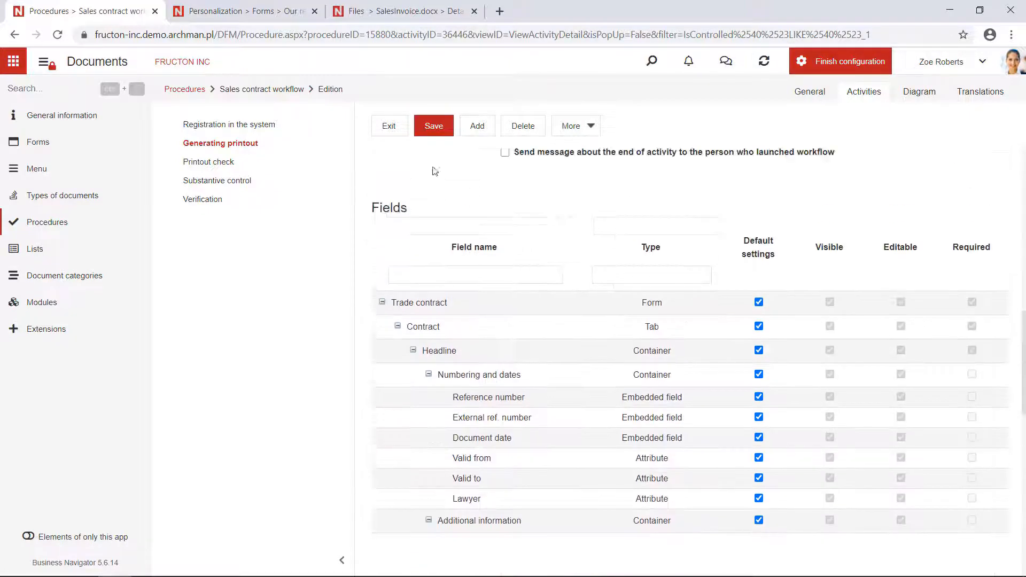
left_click(435, 125)
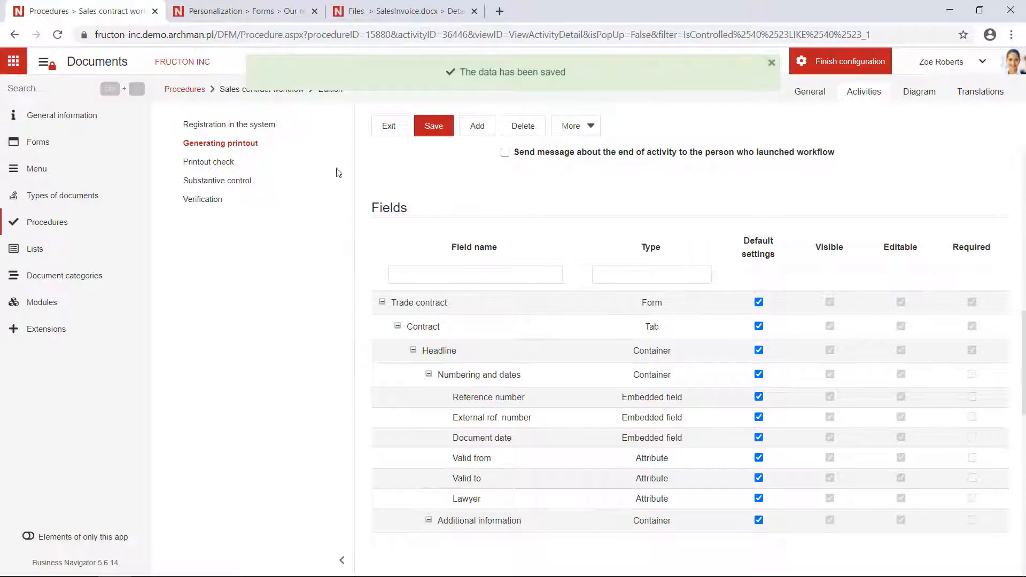
Step: Finish the application configuration and open the Documents list with the Sales contracts category
left_click(239, 12)
left_click(90, 12)
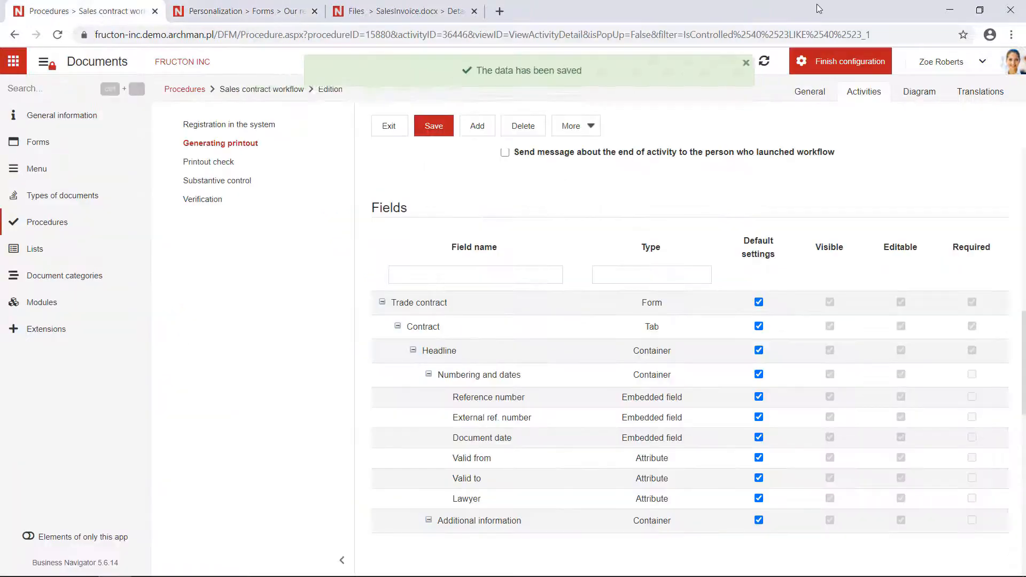
left_click(856, 66)
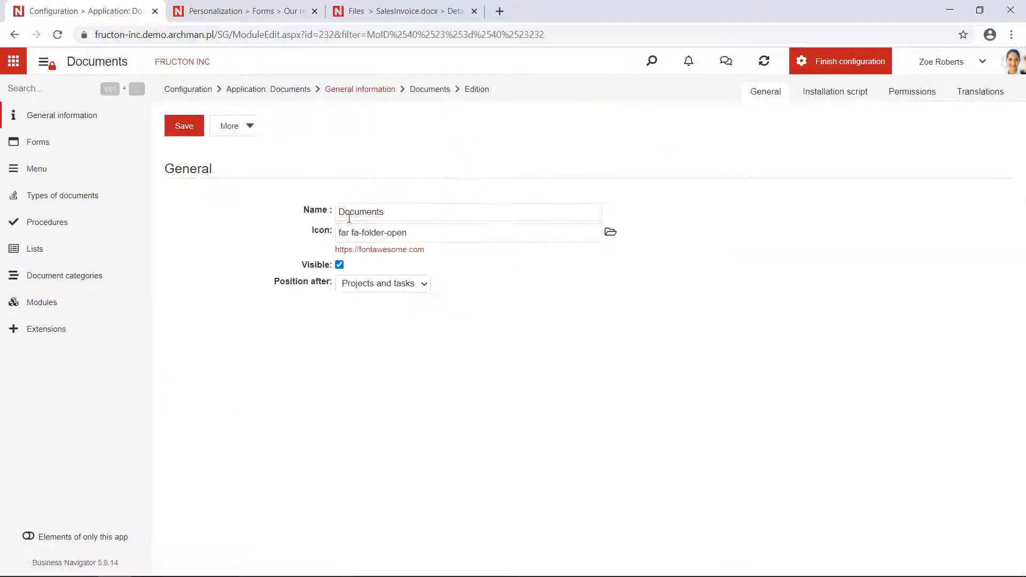
left_click(39, 229)
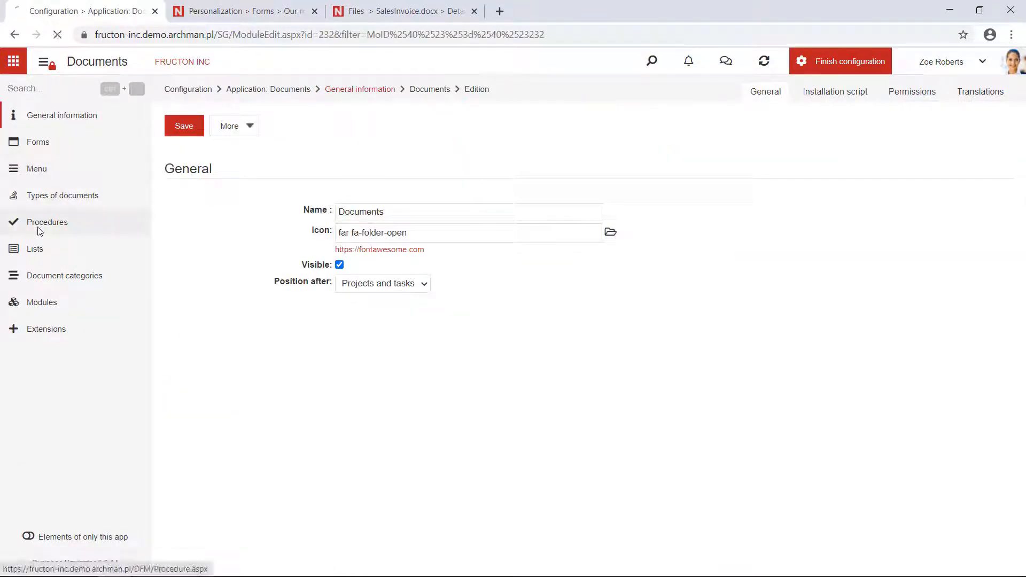
left_click(838, 58)
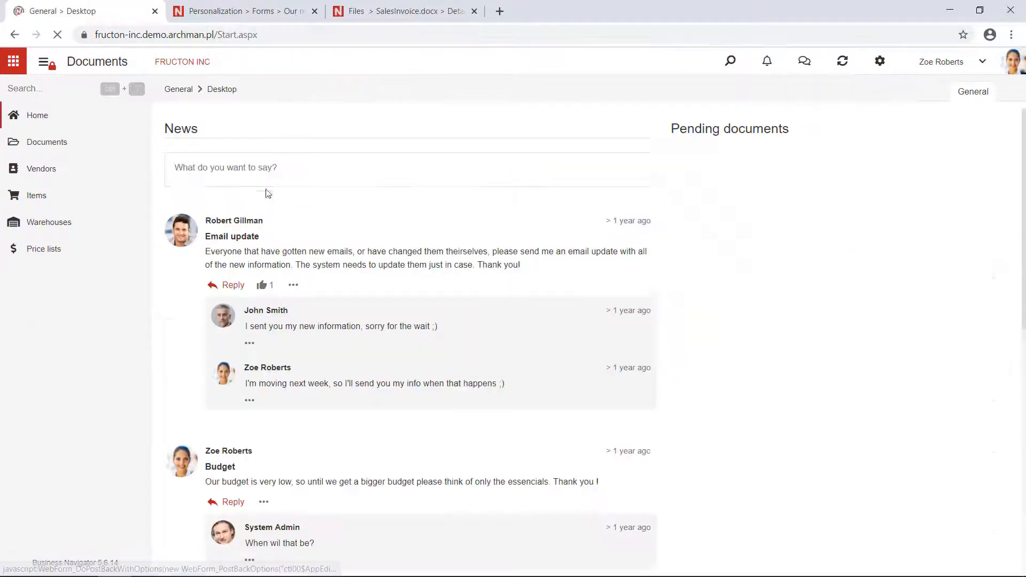
left_click(62, 143)
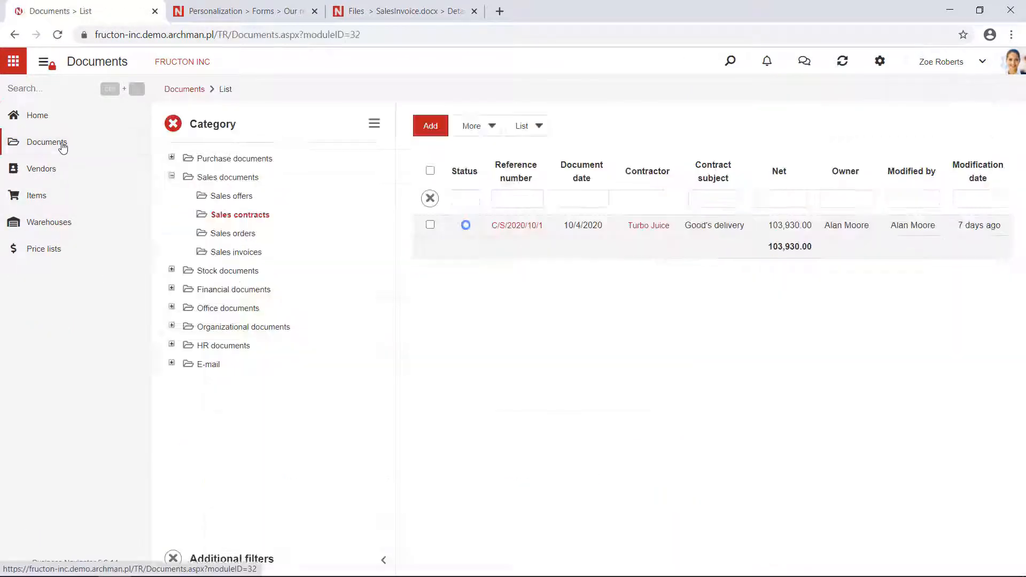
Step: Add a new sales contract, collapse the navigation menu, and enter Juices delivery as the contract subject
left_click(432, 128)
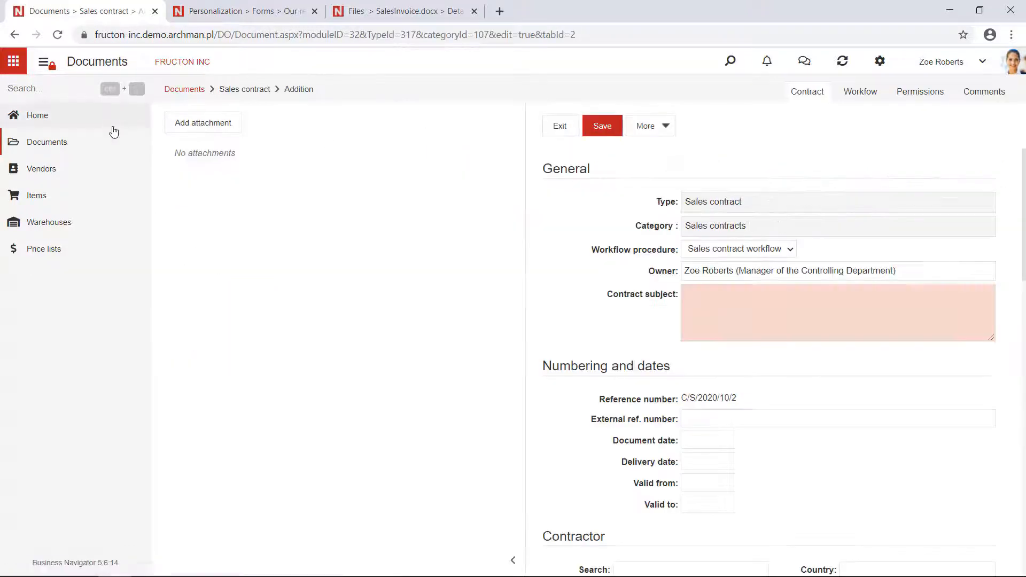
left_click(43, 61)
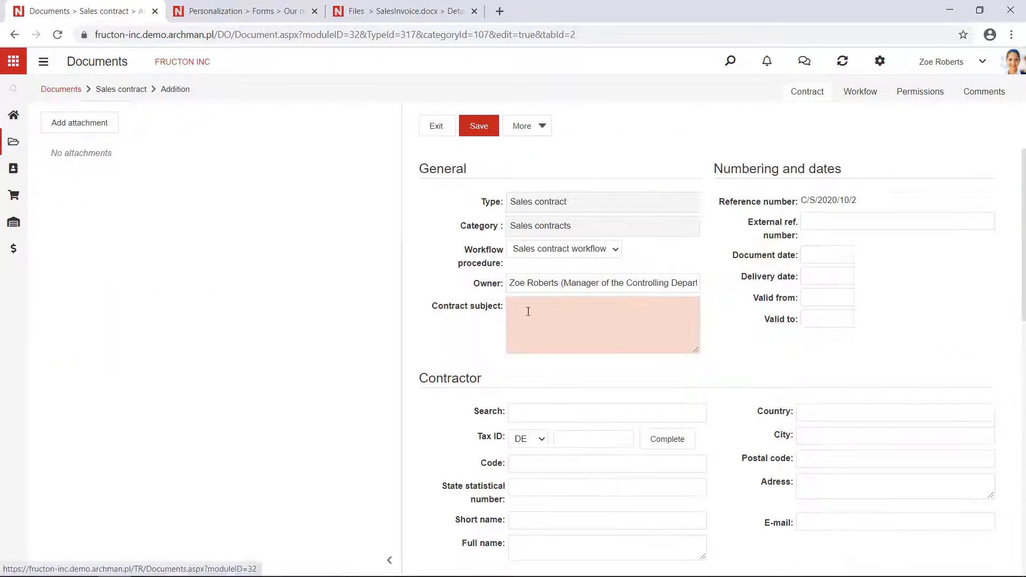
left_click(547, 321)
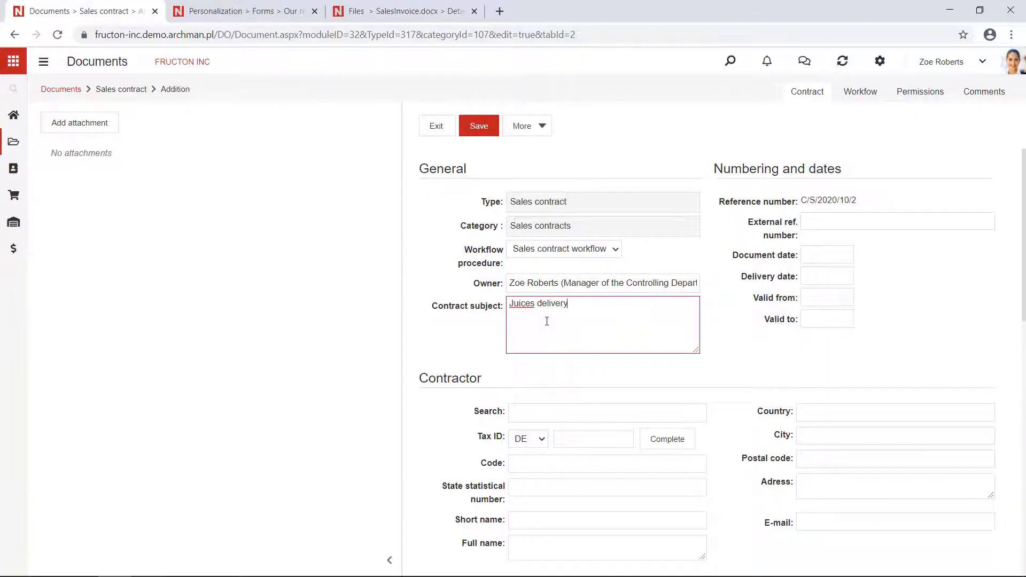
Step: Search the contractors for "tu" and choose Turbo Juice as the contract's contractor
scroll(547, 330, "down", 3)
left_click(568, 280)
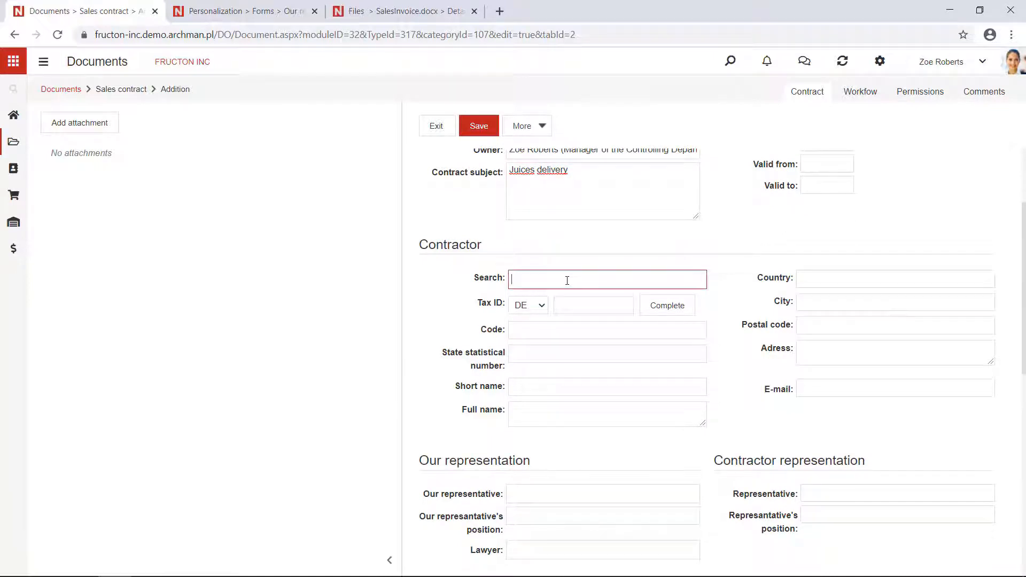
type("tu")
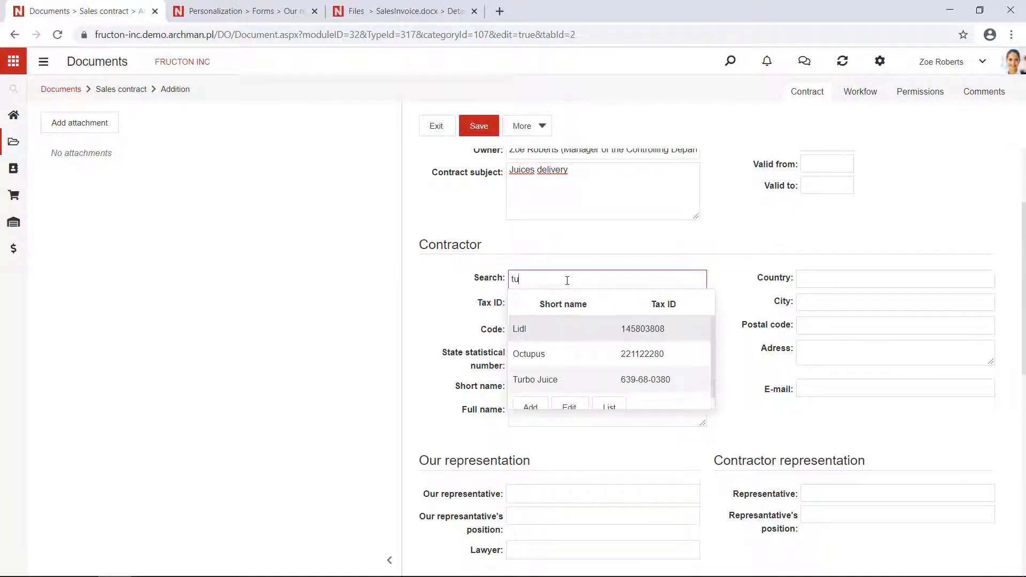
left_click(570, 383)
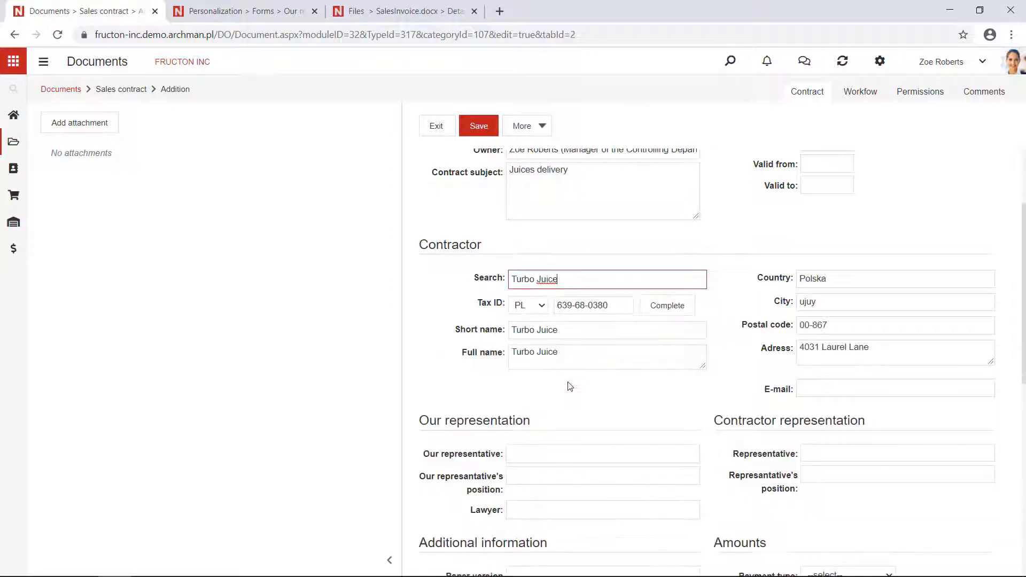
Step: Choose the first listed employee as our representative and enter CEO as our representative's position
scroll(568, 385, "down", 1)
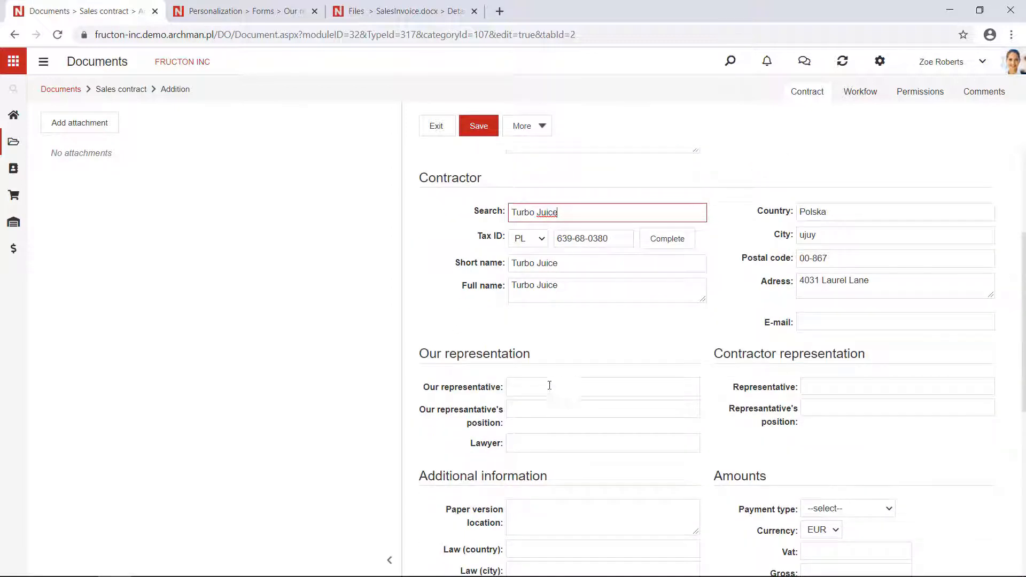
left_click(545, 387)
scroll(545, 387, "down", 1)
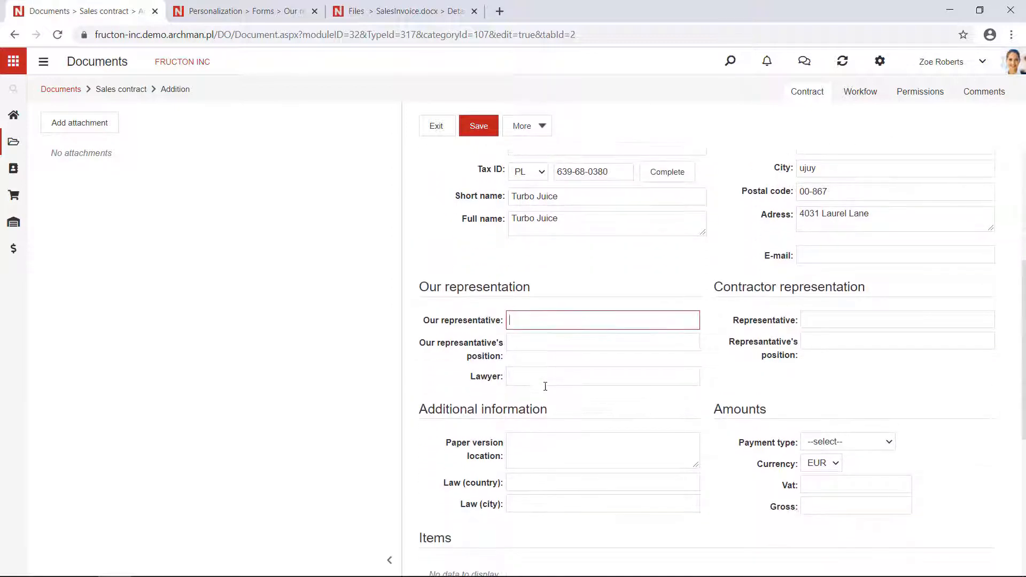
left_click(555, 327)
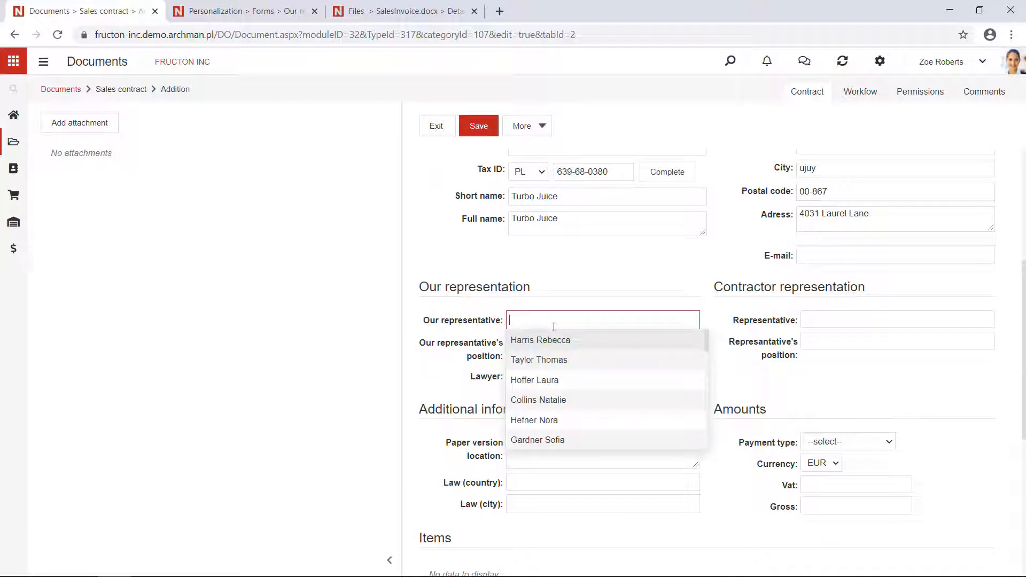
left_click(561, 341)
left_click(561, 344)
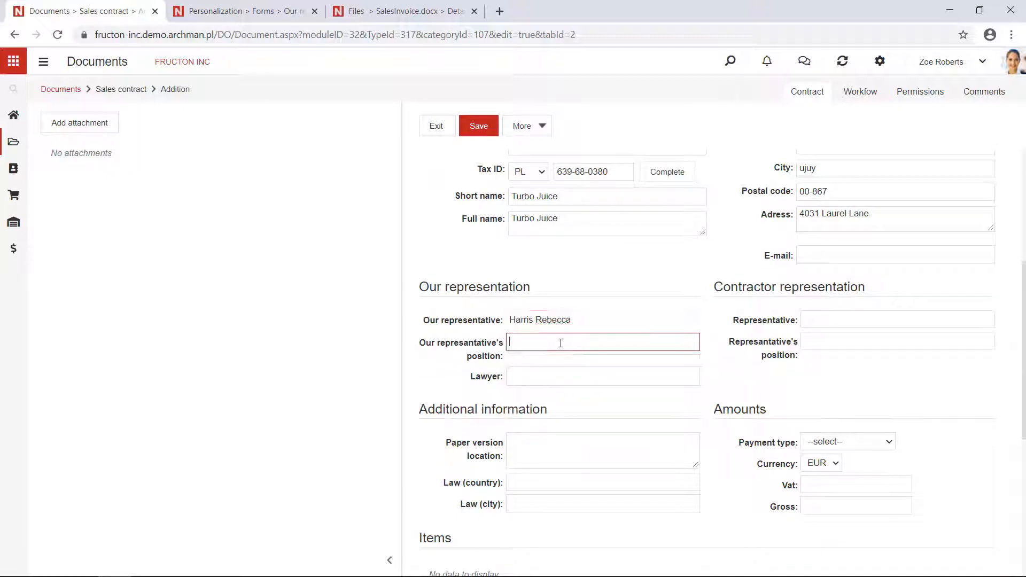
type("CF")
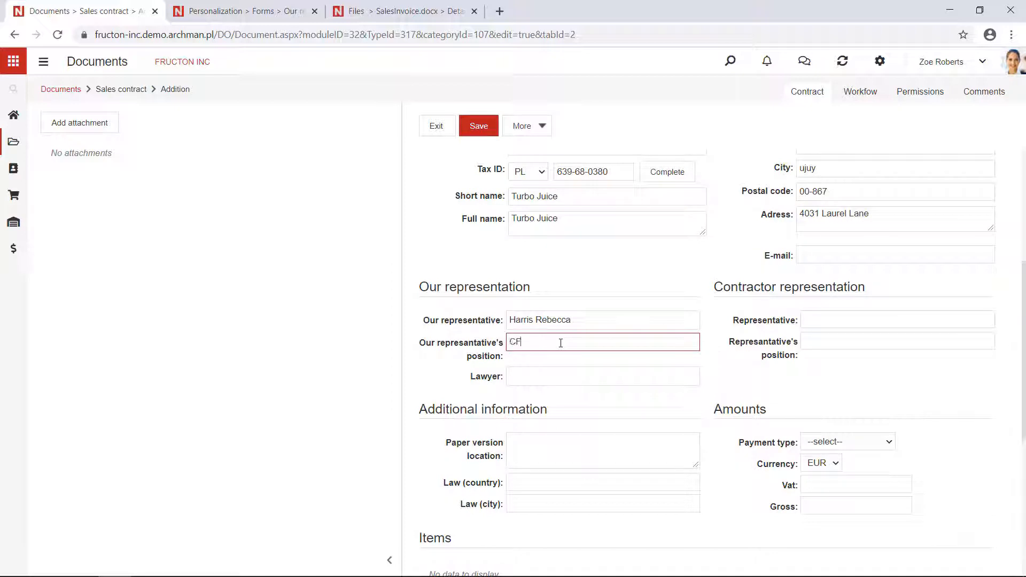
type("EO")
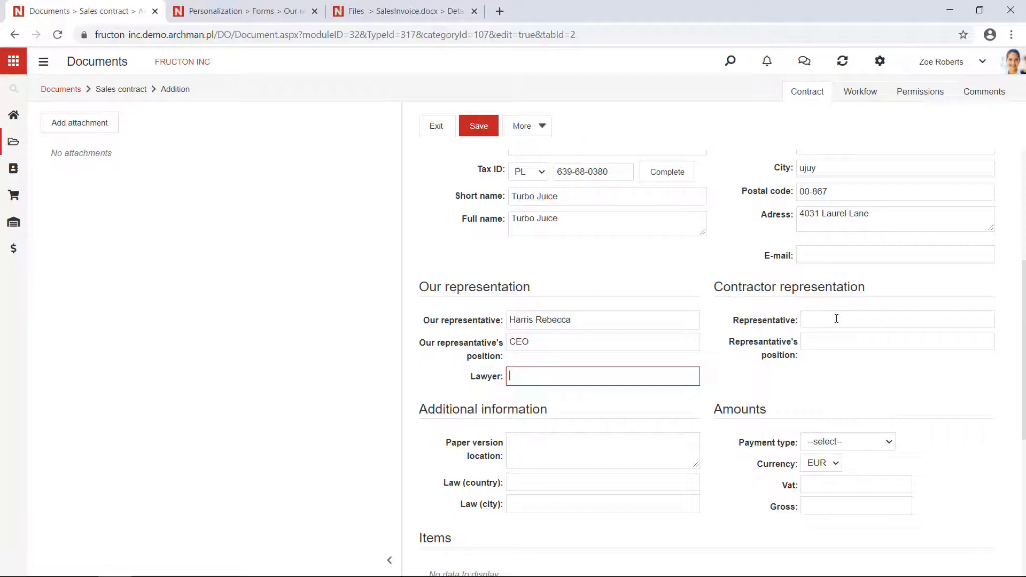
Step: Enter the contractor representative's full name and set the representative's position to CEO
left_click(835, 320)
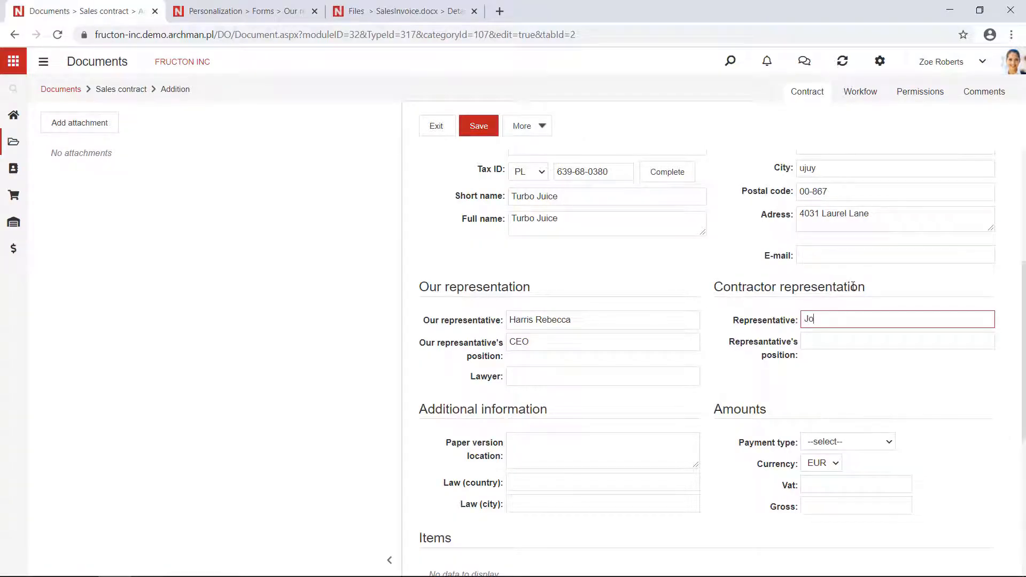
type("John Smith")
left_click(844, 340)
type("CEO")
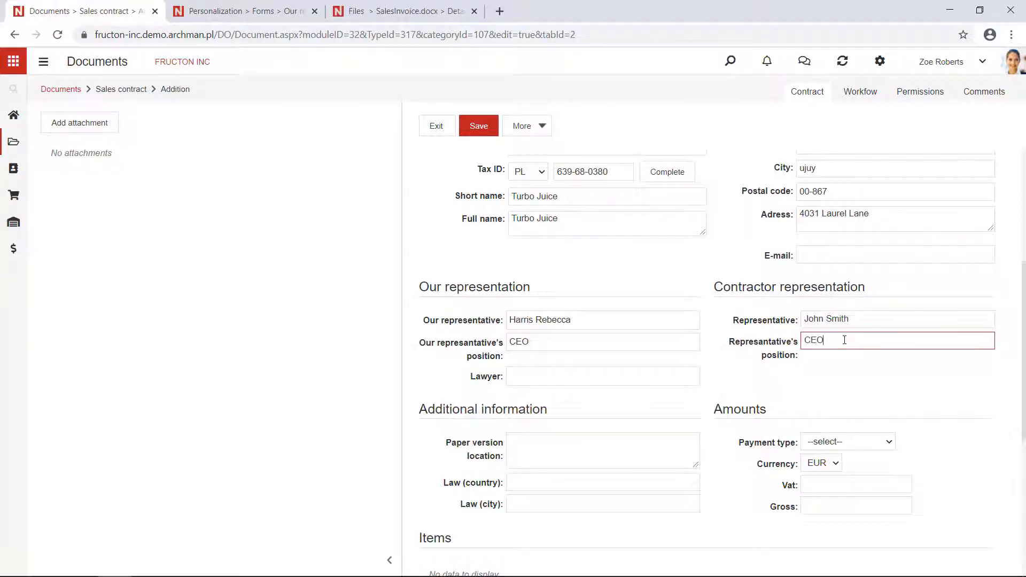
Step: Set the contract's Law (country) to German and Law (city) to Berlin in the additional information
scroll(741, 385, "down", 1)
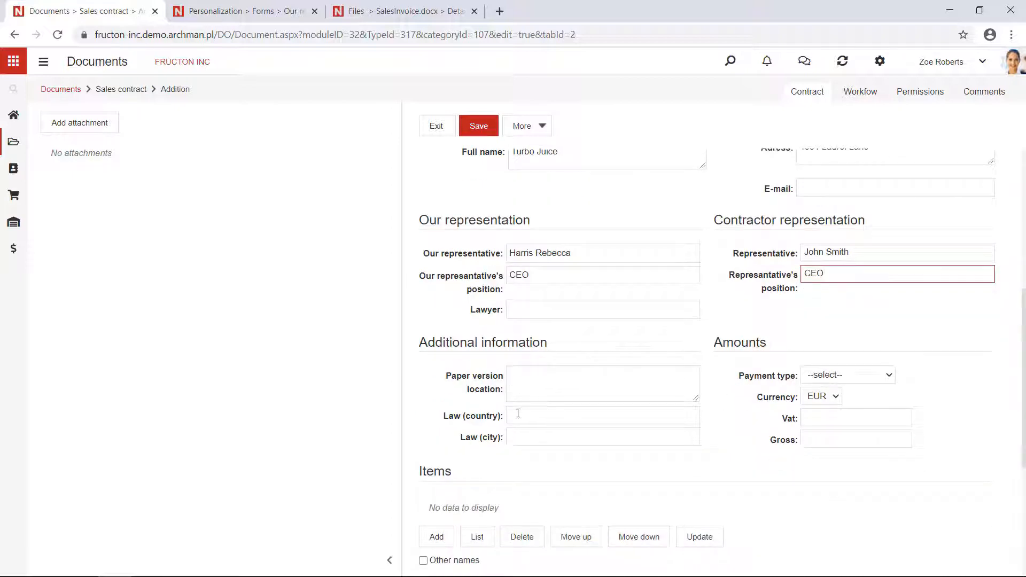
left_click(518, 414)
scroll(525, 425, "down", 1)
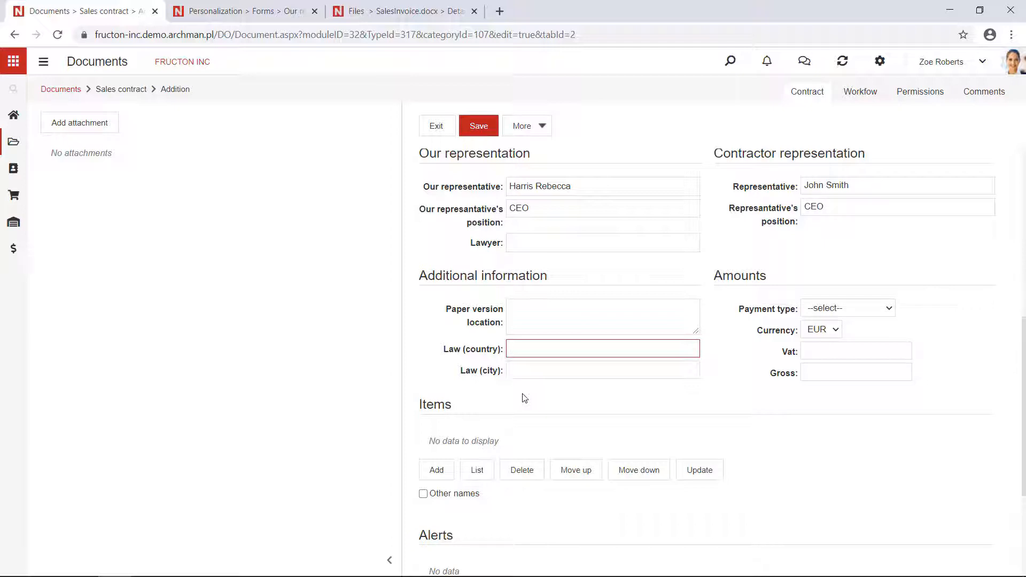
type("erman")
left_click(536, 364)
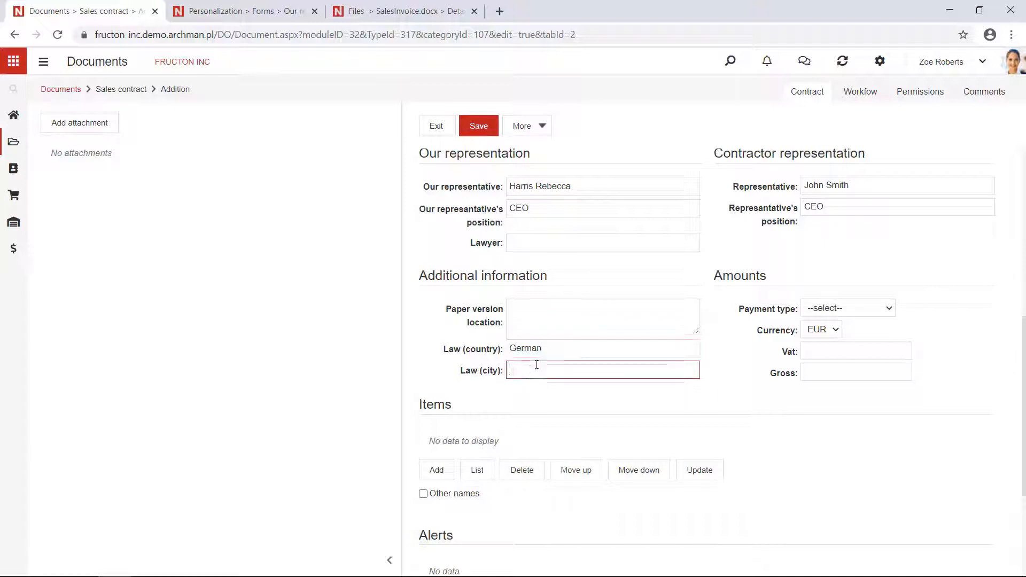
type("Berlin")
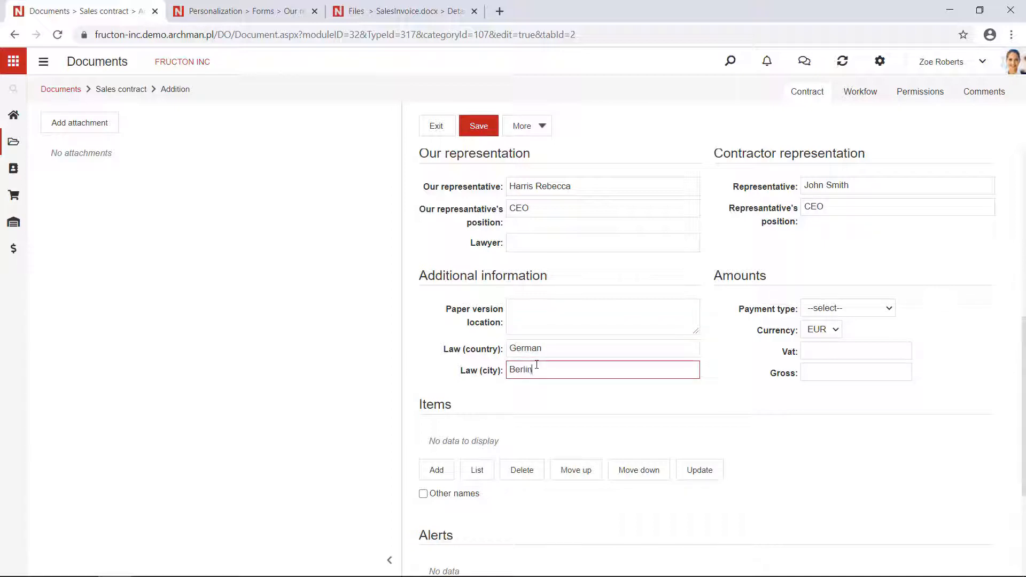
Step: Set the contract's payment type to Transfer (7 days) in the Amounts section
left_click(571, 393)
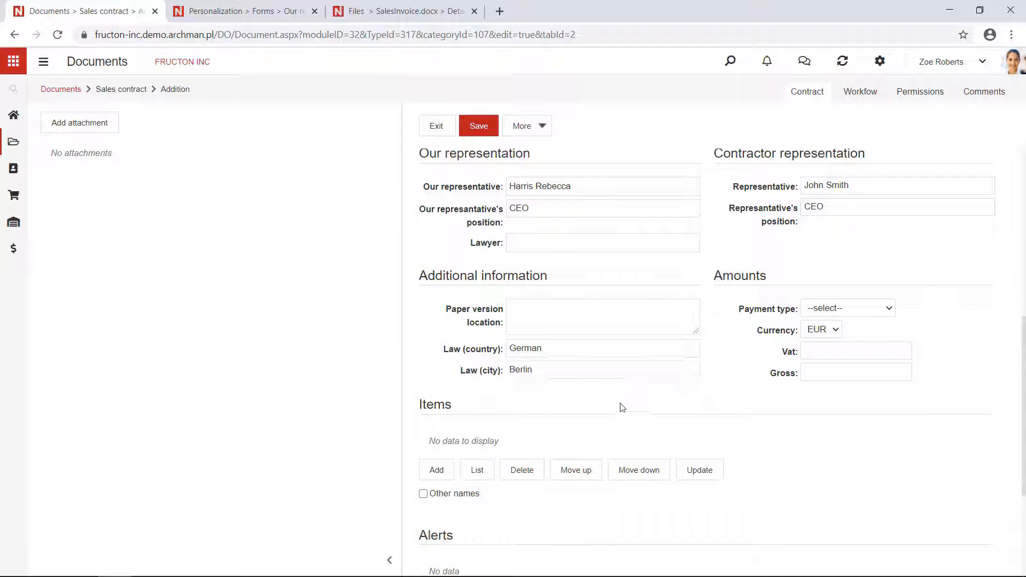
left_click(813, 313)
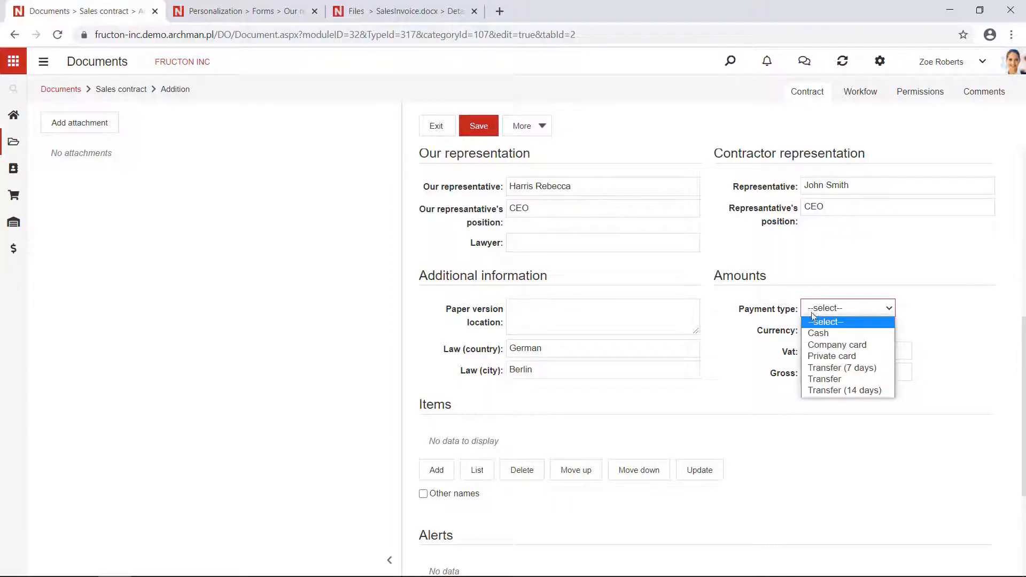
left_click(834, 369)
Step: Add Orange juice 0,25l (unit) to the contract's items with a quantity of 1000
scroll(642, 441, "down", 3)
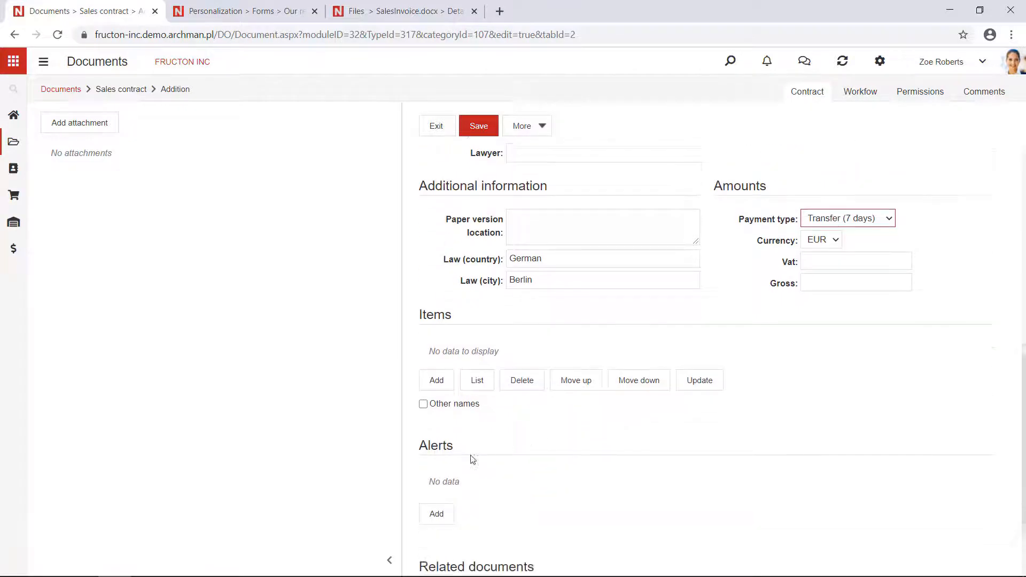
left_click(434, 338)
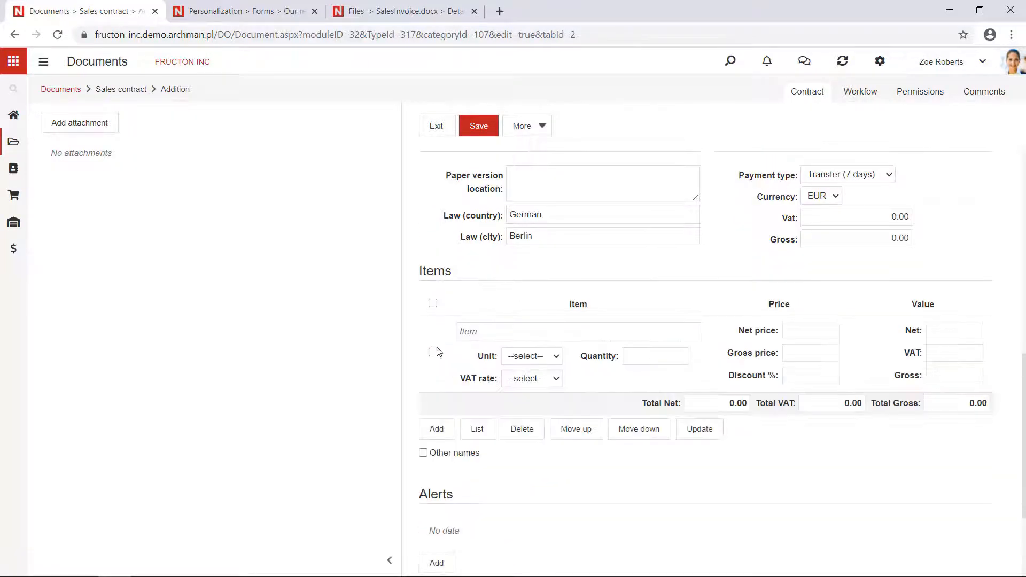
left_click(483, 329)
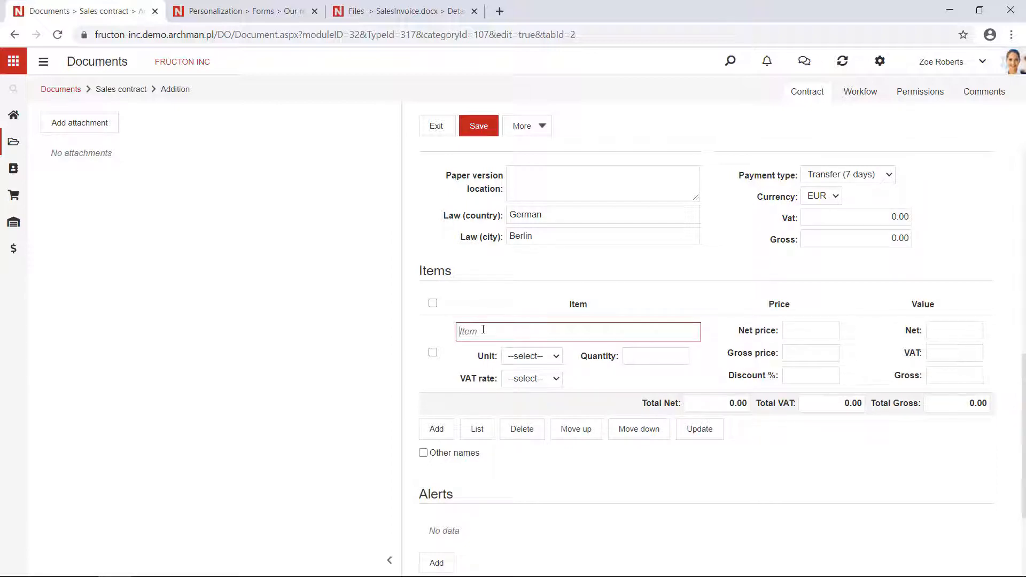
type("Ora")
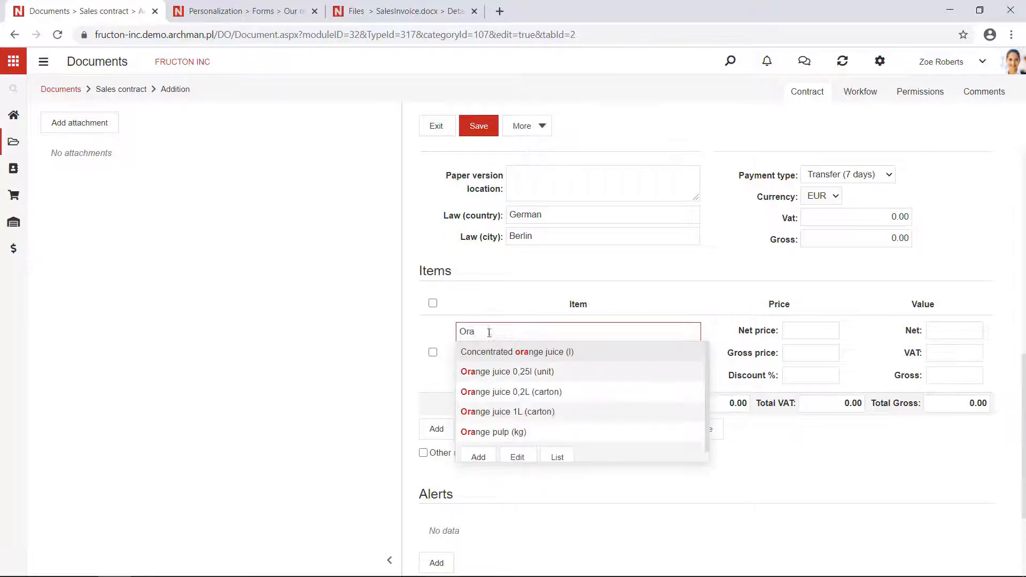
left_click(540, 375)
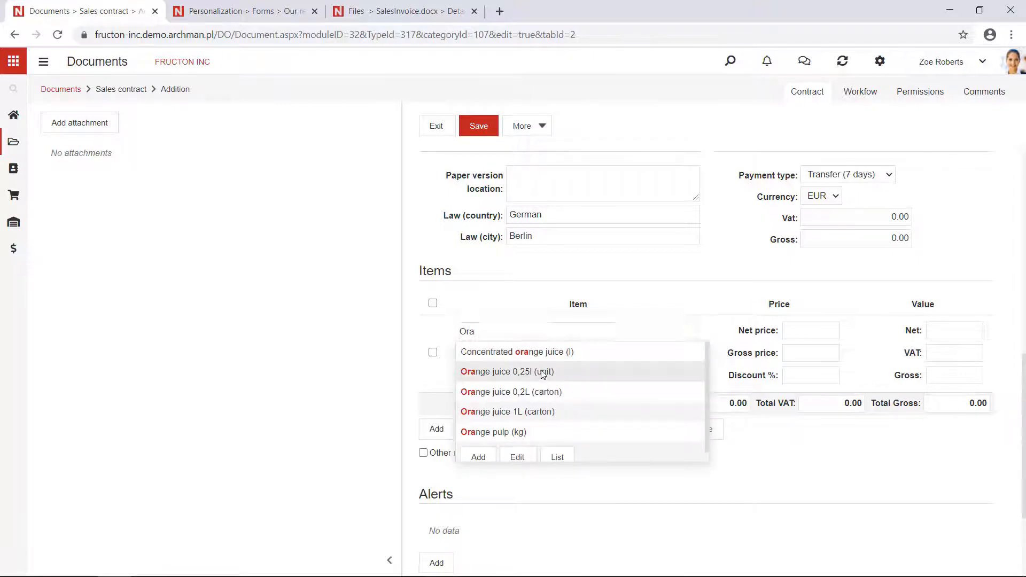
left_click(646, 357)
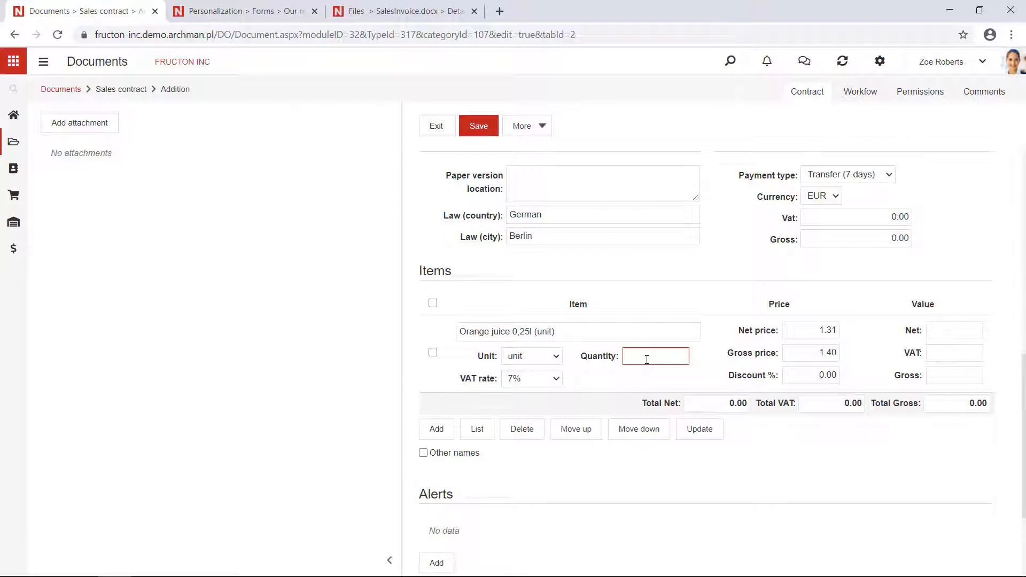
type("1000")
left_click(674, 380)
Step: Save the sales contract and narrow the attachments area to give the contract form more room
scroll(673, 383, "down", 1)
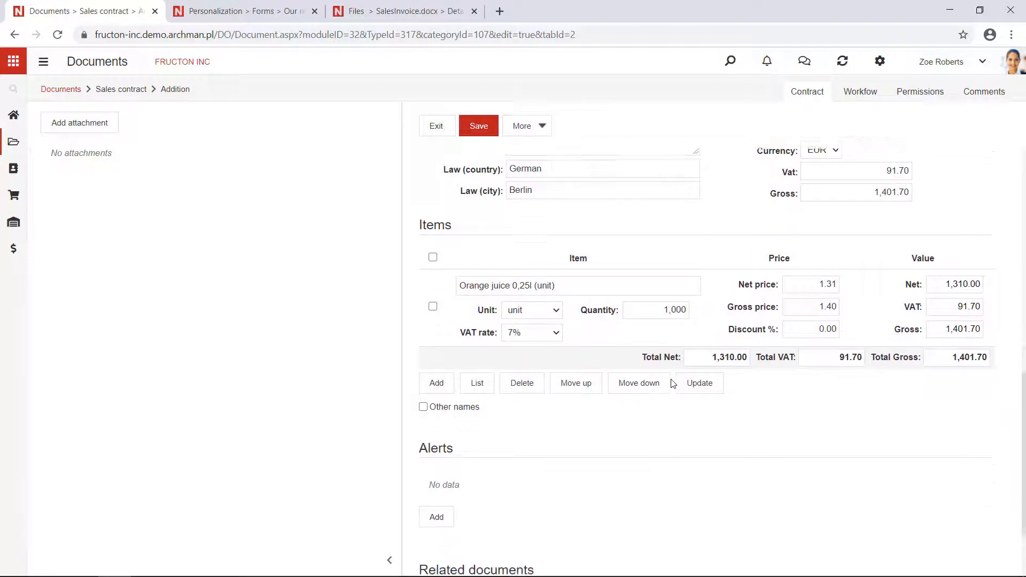
scroll(668, 374, "up", 6)
left_click(496, 126)
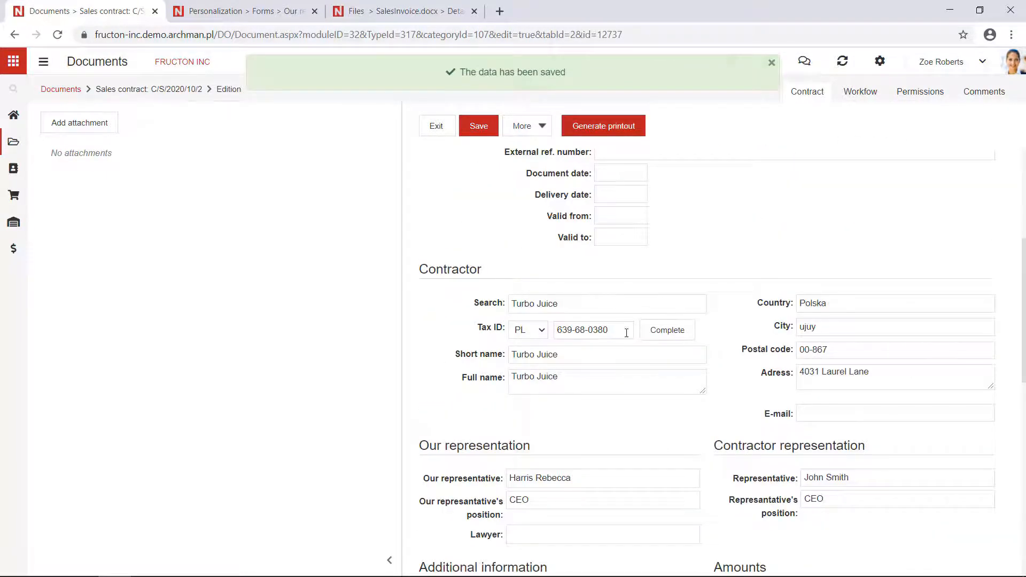
left_click_drag(397, 227, 353, 227)
scroll(558, 130, "down", 3)
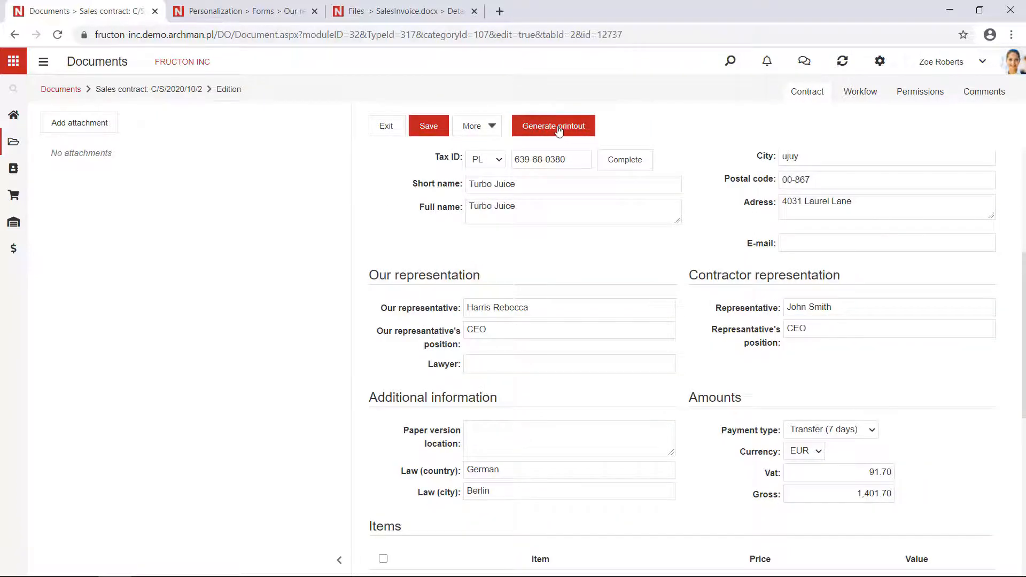
Step: View the contract's workflow diagram to examine its activities, and close it
left_click(867, 95)
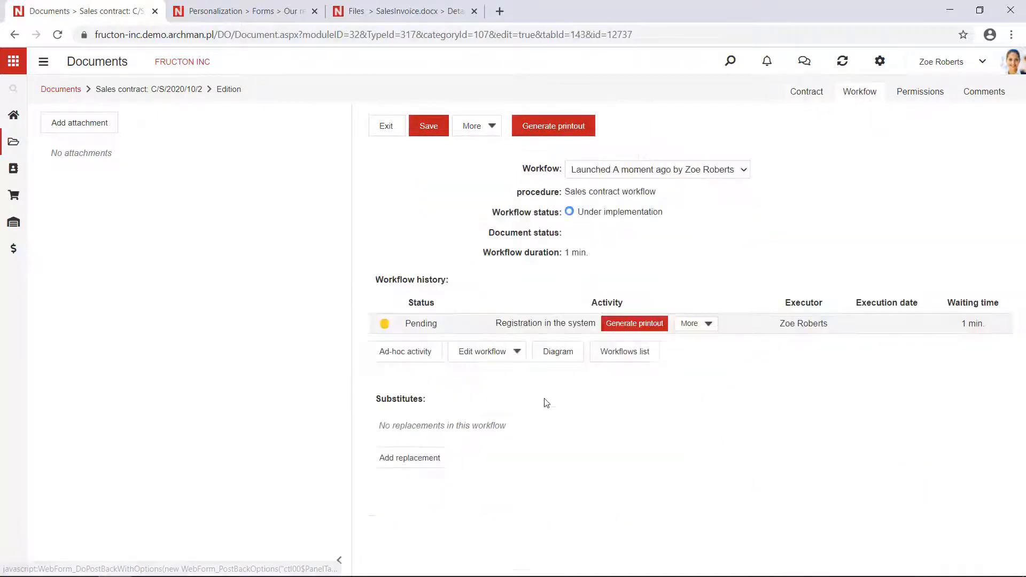
left_click(555, 350)
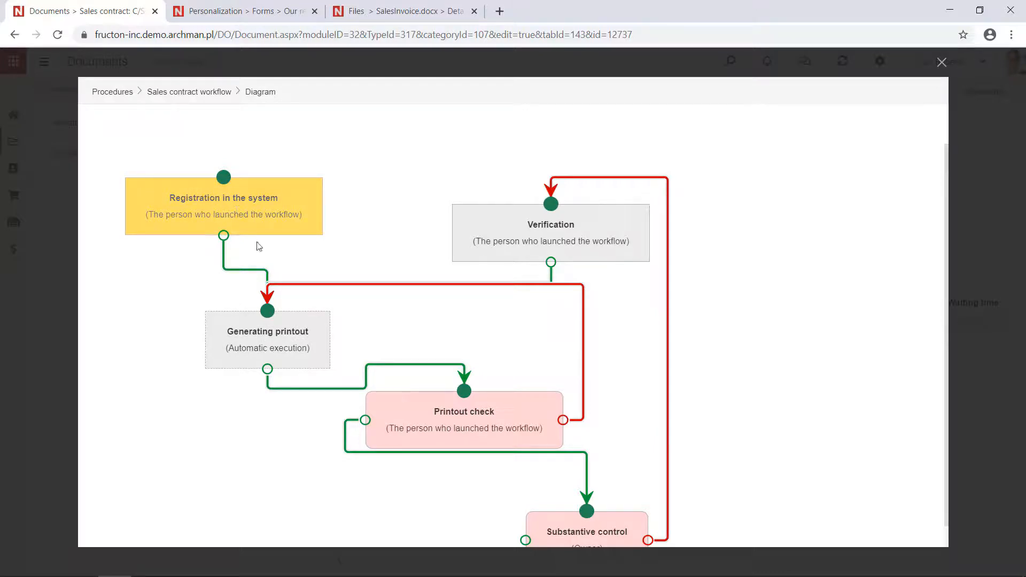
left_click(941, 62)
Step: Generate the contract's printout and examine the seller, buyer and item details in its preview
left_click(550, 129)
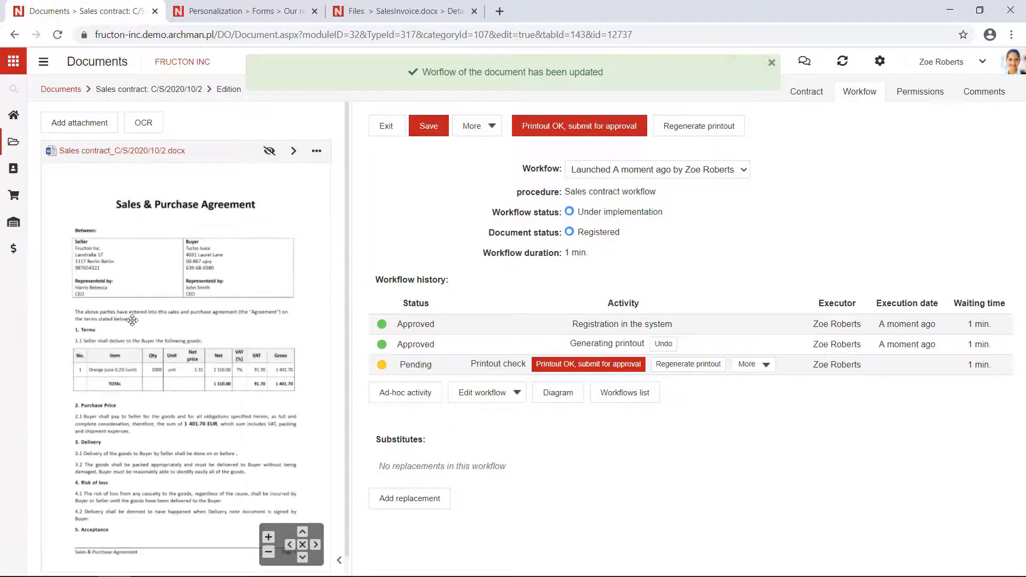
scroll(90, 263, "up", 5)
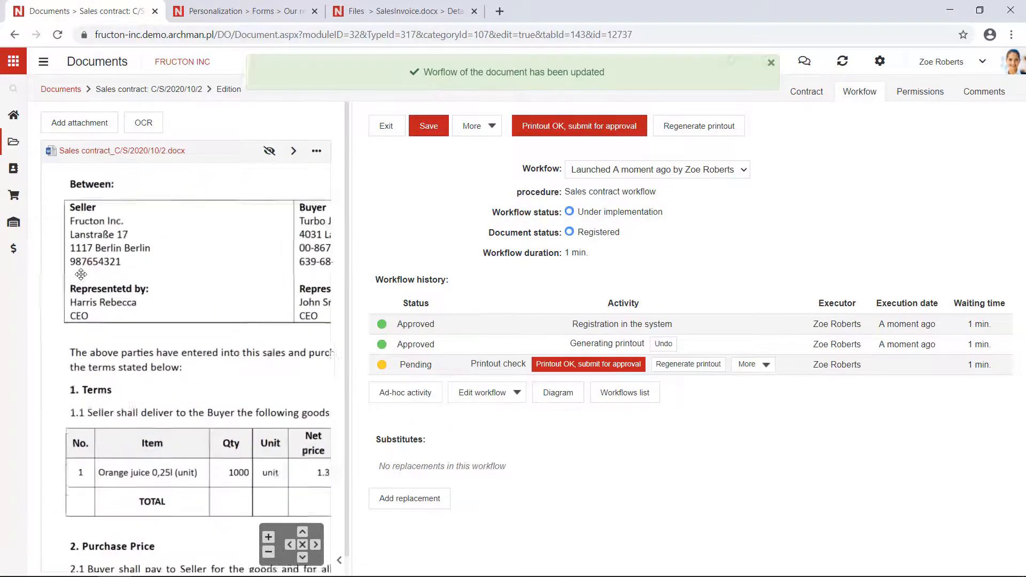
scroll(92, 244, "down", 5)
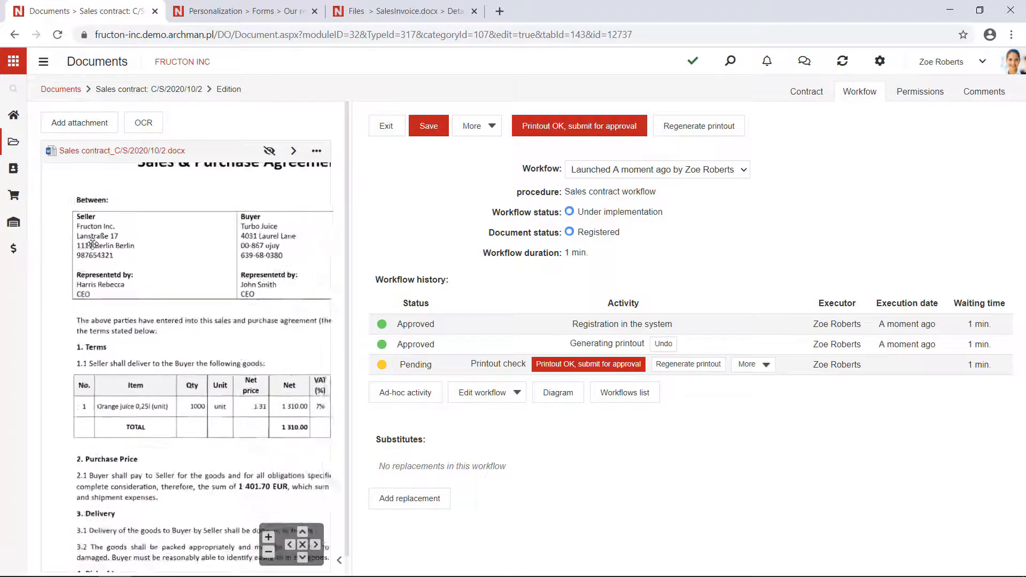
Step: Return to the contract data and widen the attachment preview to show the full width of the printout
left_click(795, 94)
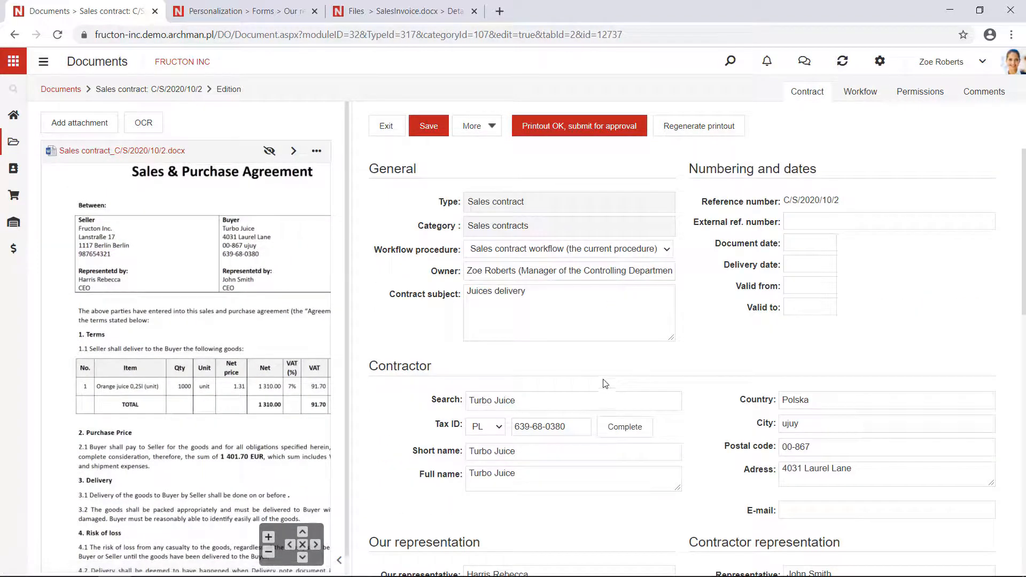
scroll(142, 426, "up", 3)
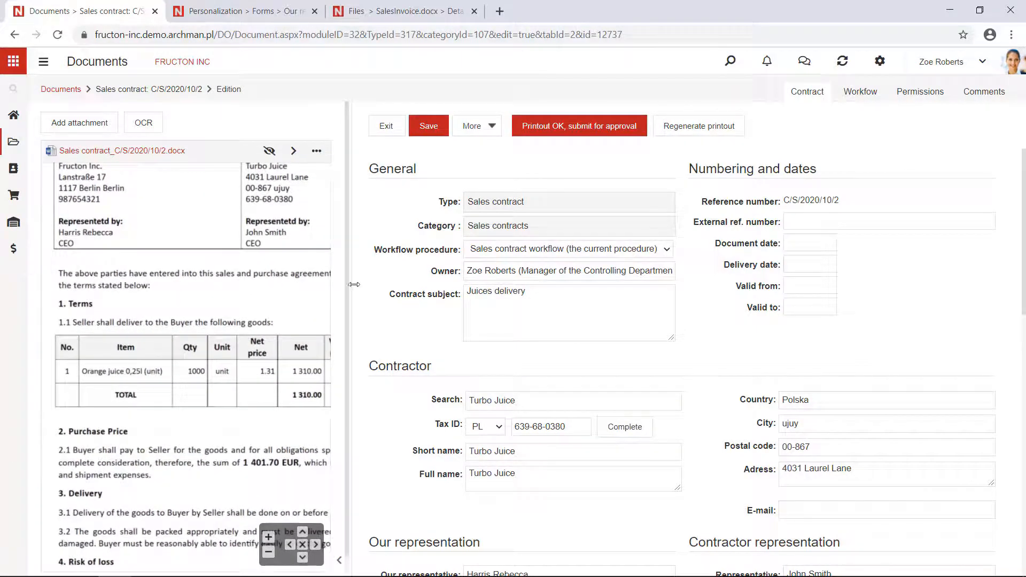
left_click_drag(351, 285, 459, 250)
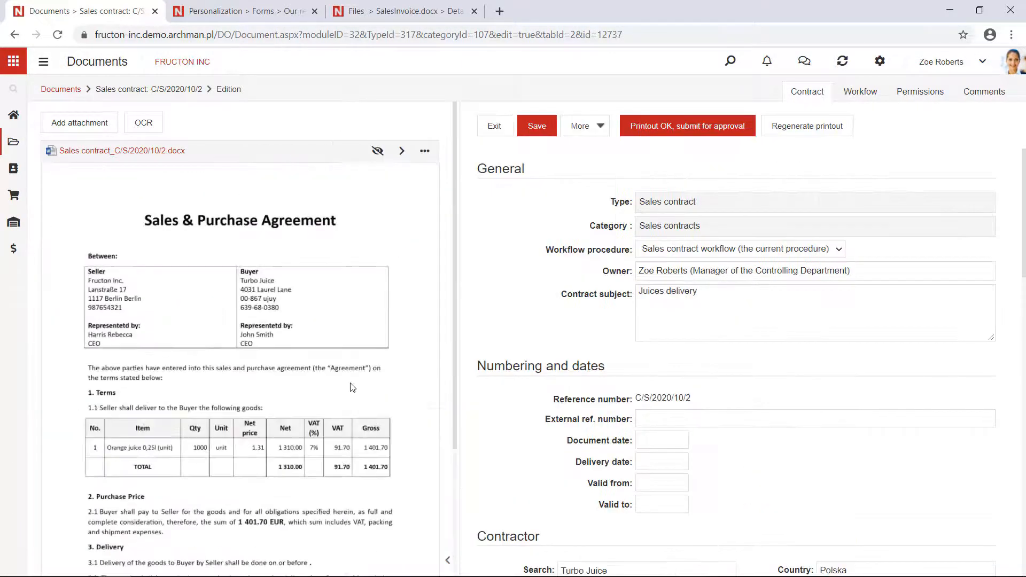